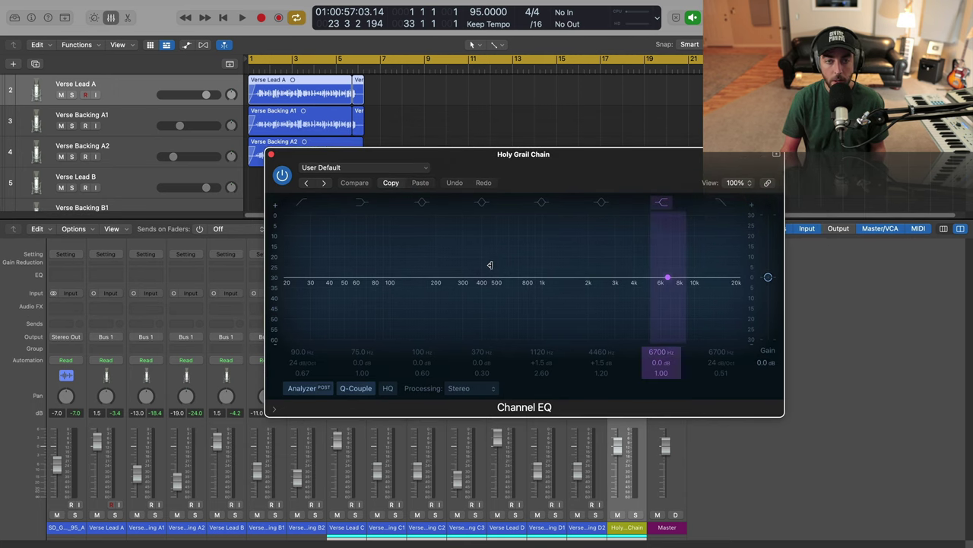
# Step: Switch to Safari and examine the frequency response graphs in the Telefunken Ela M 251E specifications
pyautogui.press('super+Tab')
pyautogui.press('super+Tab')
pyautogui.press('super+Tab')
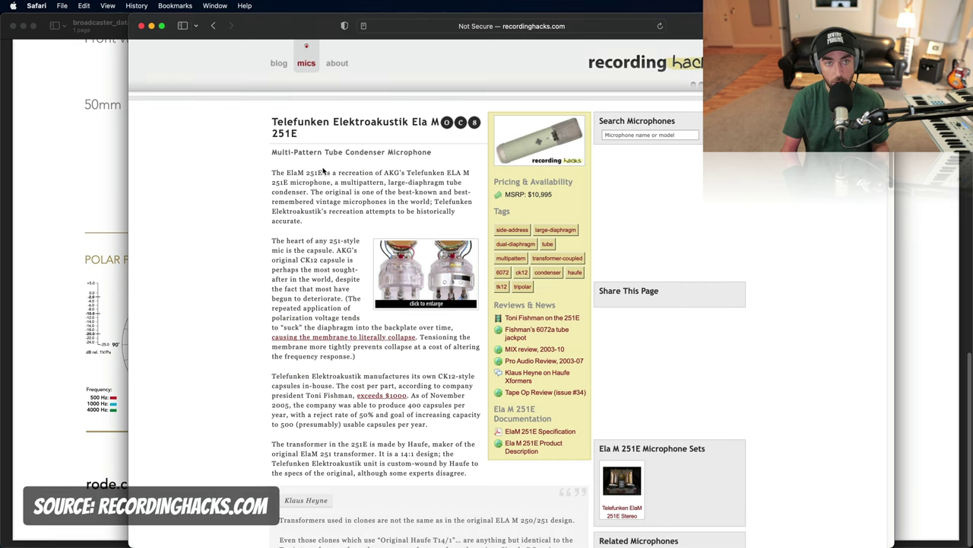
pyautogui.scroll(-1, 256, 190)
pyautogui.scroll(-15, 270, 191)
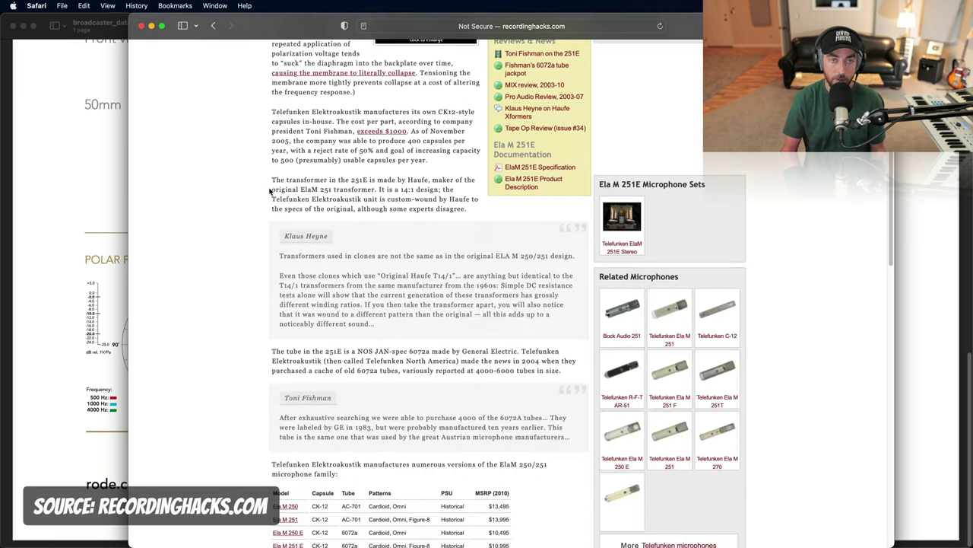
pyautogui.scroll(-10, 220, 202)
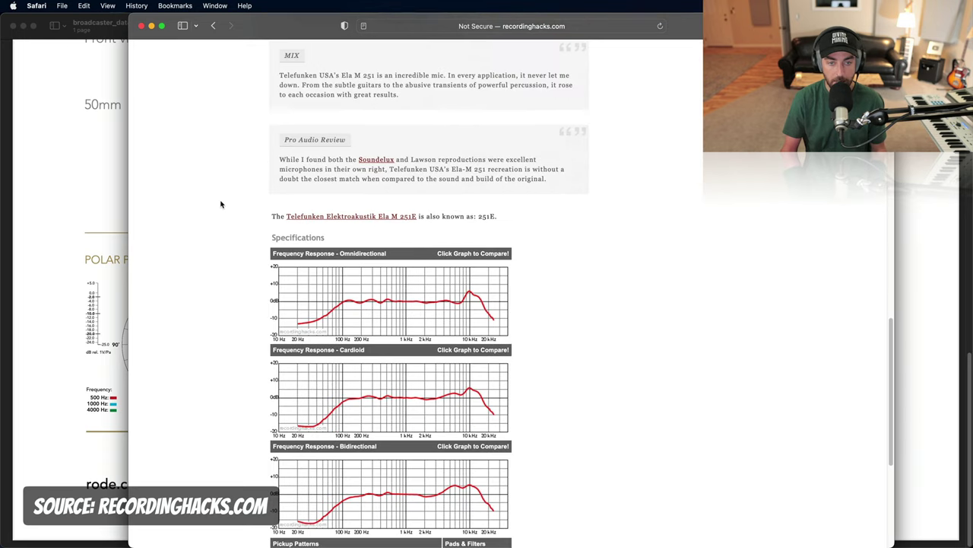
pyautogui.scroll(-1, 225, 202)
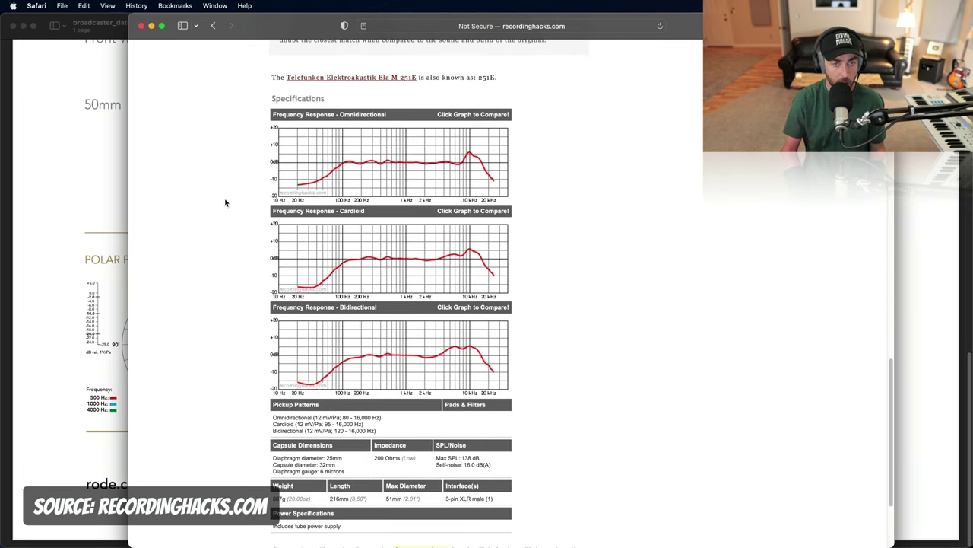
# Step: Open the cardioid frequency response comparison and overlay the RØDE NT1 (Cardioid) curve on the Ela M 251E
pyautogui.click(385, 255)
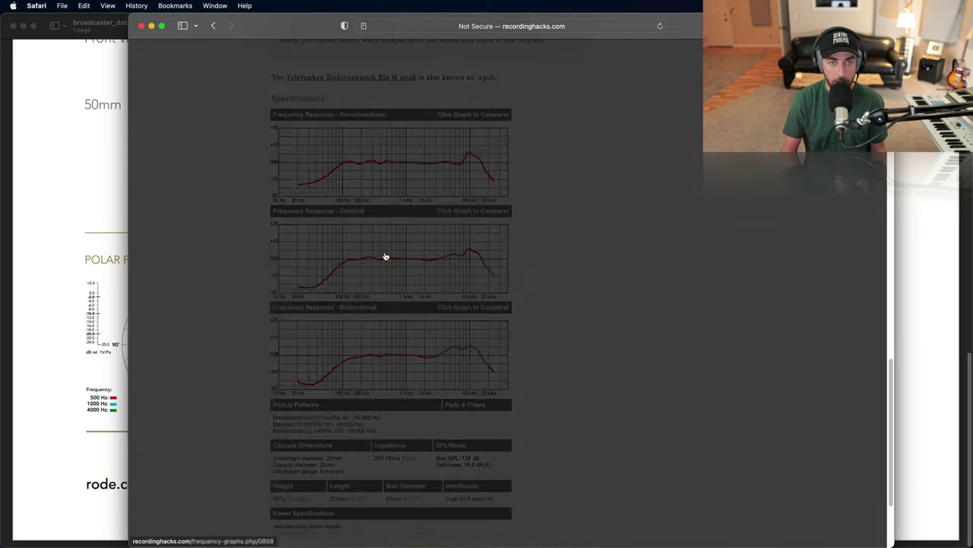
pyautogui.click(232, 243)
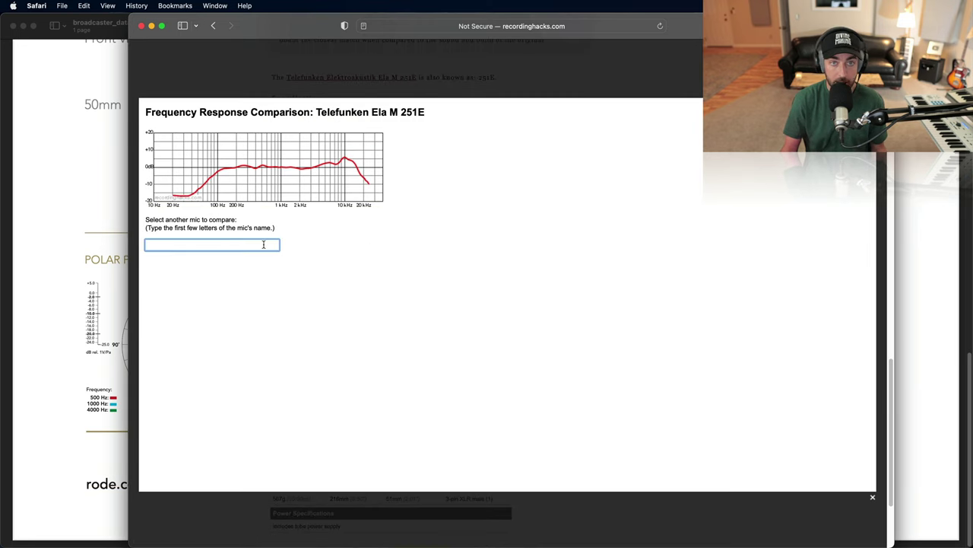
pyautogui.write('nt1')
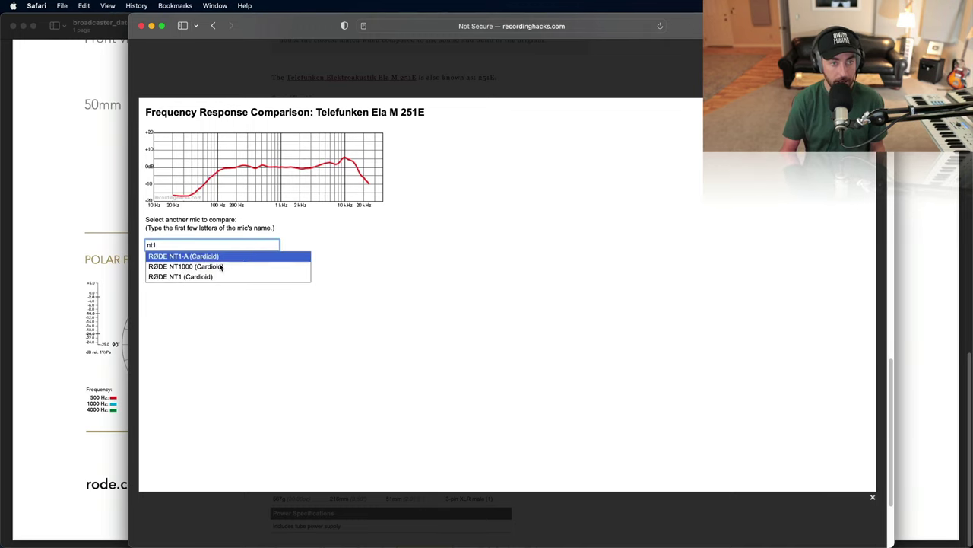
pyautogui.click(205, 278)
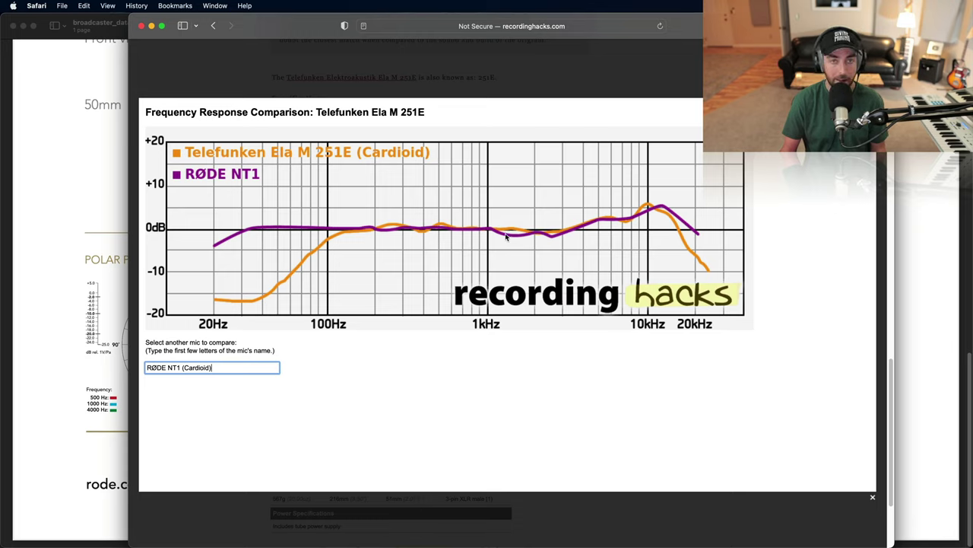
# Step: Replace the comparison microphone with the RØDE Broadcaster (Cardioid)
pyautogui.press('super+a')
pyautogui.press('BackSpace')
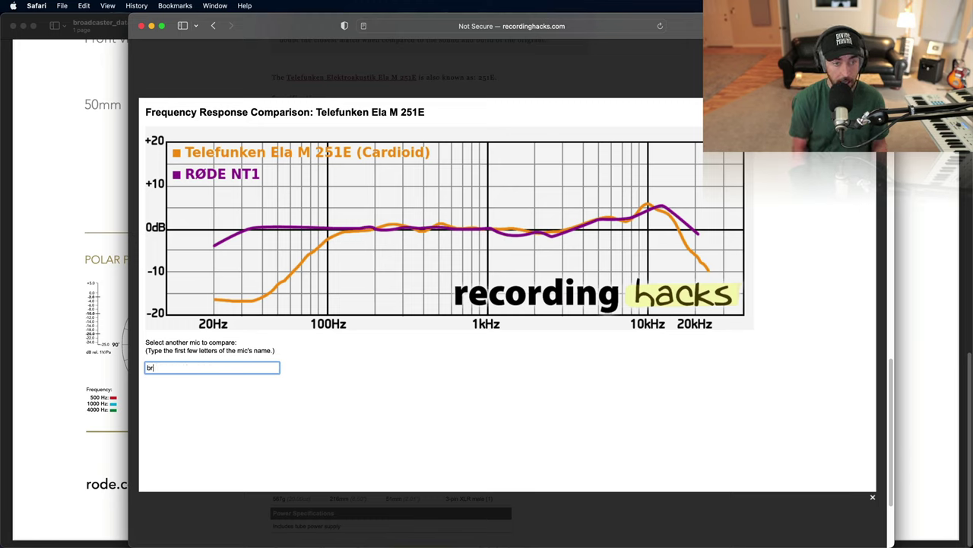
pyautogui.write('broad')
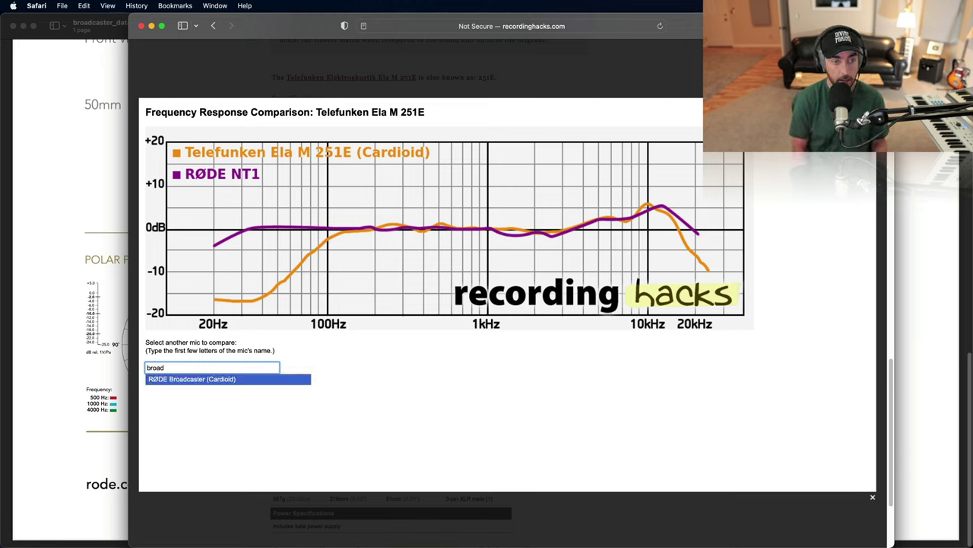
pyautogui.click(253, 379)
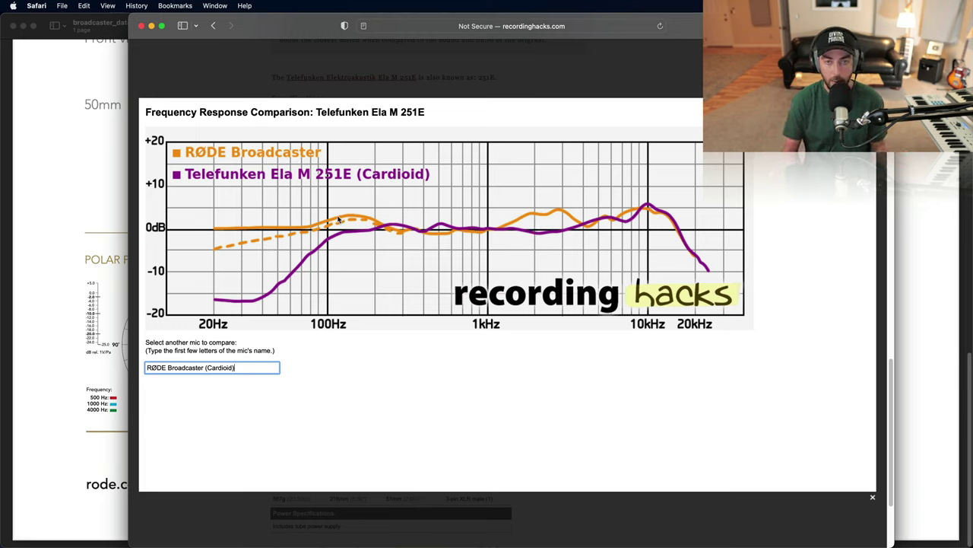
# Step: In Logic Pro, close the Channel EQ window and insert a stereo Vintage Console EQ on the Holy Grail Chain channel
pyautogui.press('super+Tab')
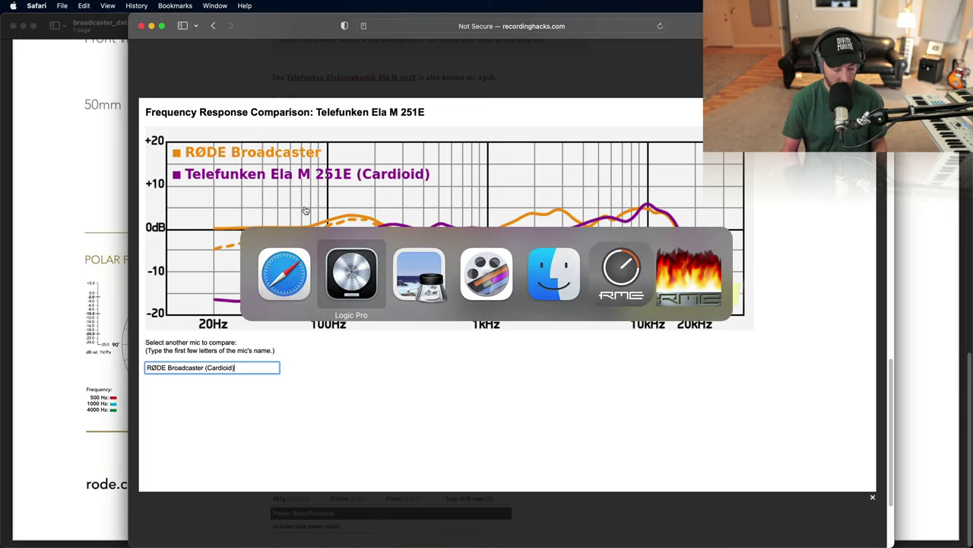
pyautogui.press('super+w')
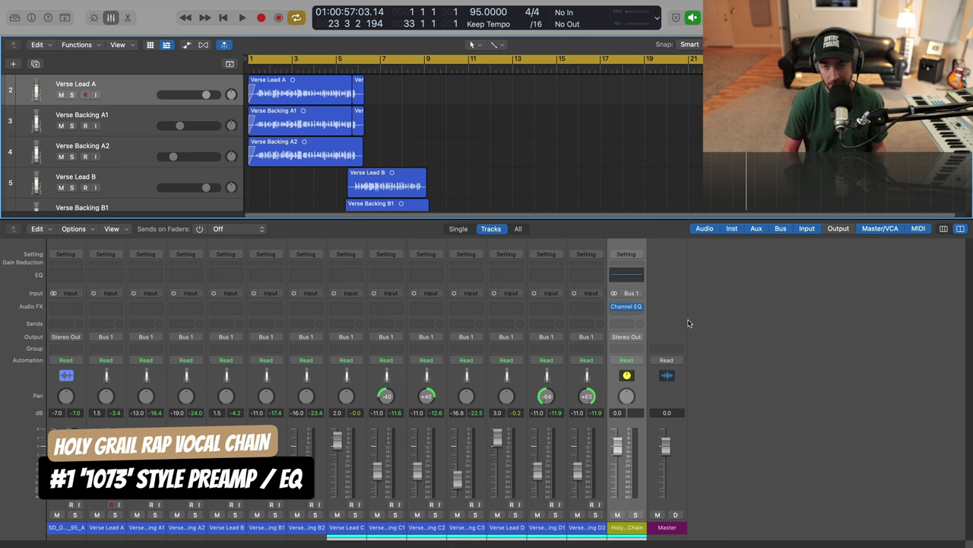
pyautogui.click(638, 307)
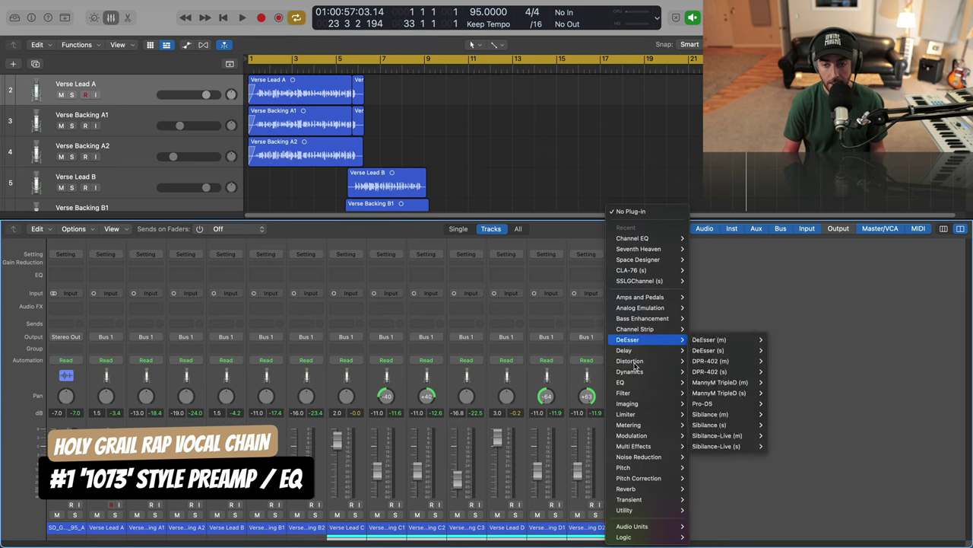
pyautogui.moveTo(625, 537)
pyautogui.moveTo(722, 446)
pyautogui.moveTo(790, 451)
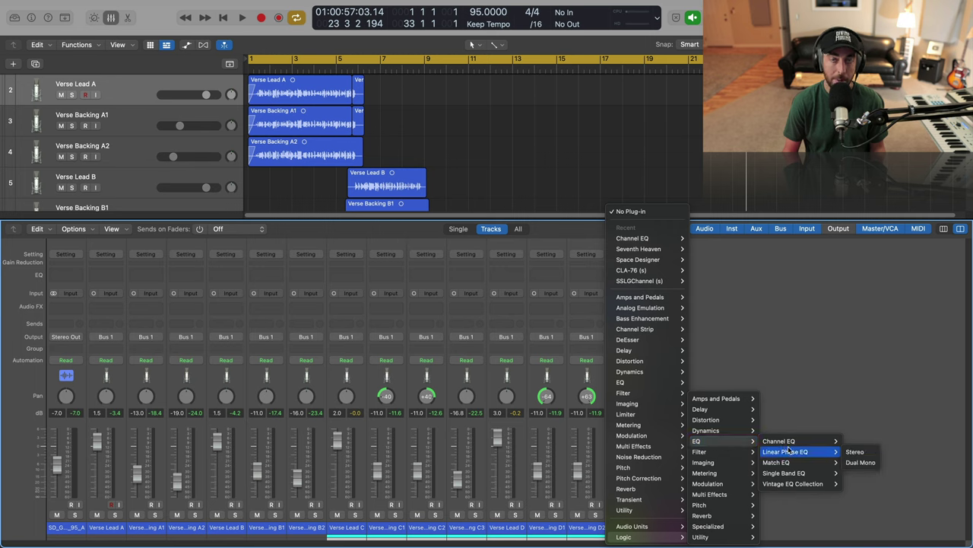
pyautogui.moveTo(793, 487)
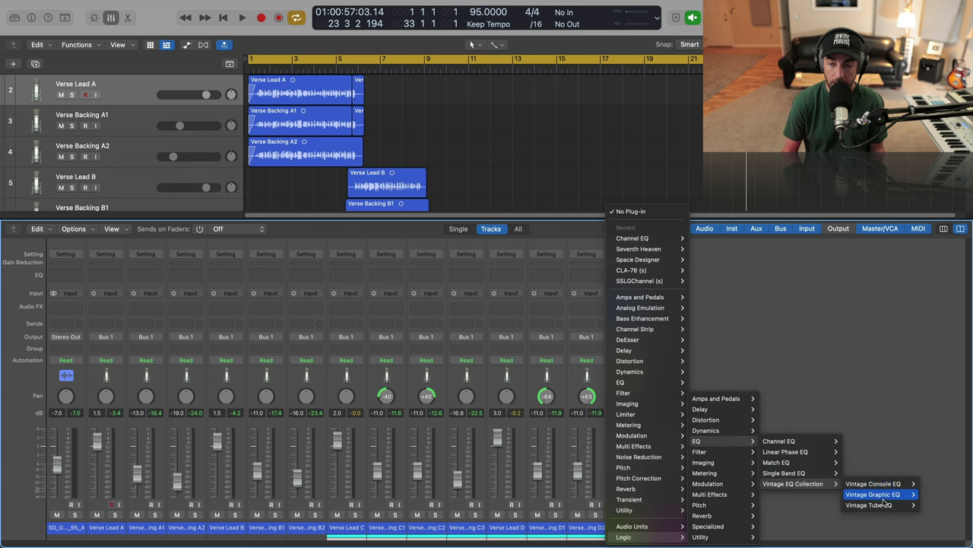
pyautogui.moveTo(884, 498)
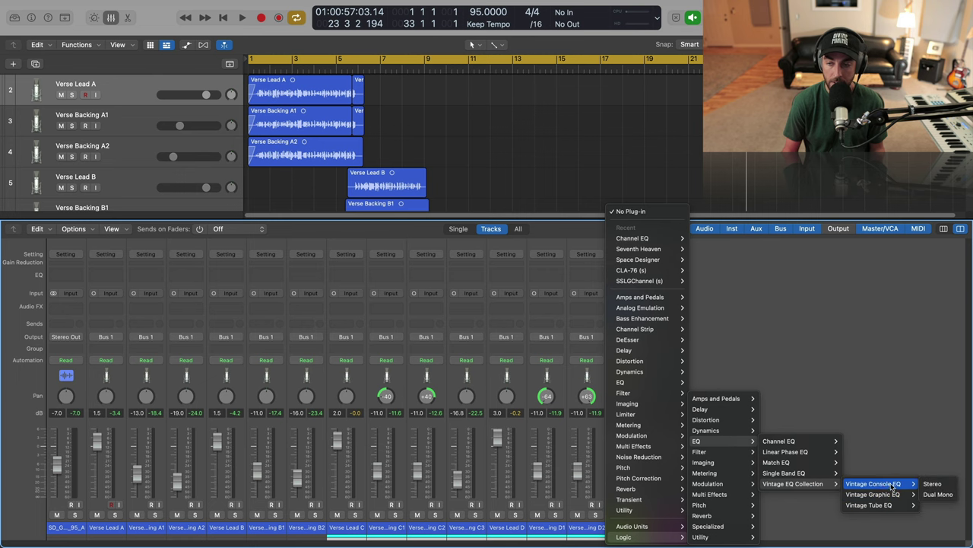
pyautogui.click(937, 487)
# Step: Enlarge the Vintage Console EQ window to 112% and reposition it over the mixer
pyautogui.moveTo(607, 192); pyautogui.dragTo(507, 133)
pyautogui.moveTo(719, 342); pyautogui.dragTo(783, 363)
pyautogui.moveTo(532, 126); pyautogui.dragTo(513, 142)
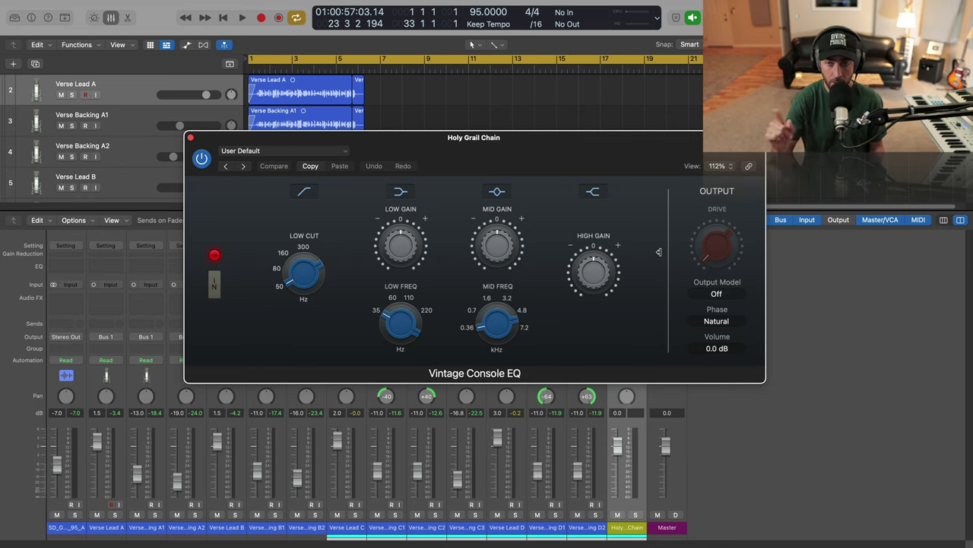
pyautogui.moveTo(556, 150); pyautogui.dragTo(545, 157)
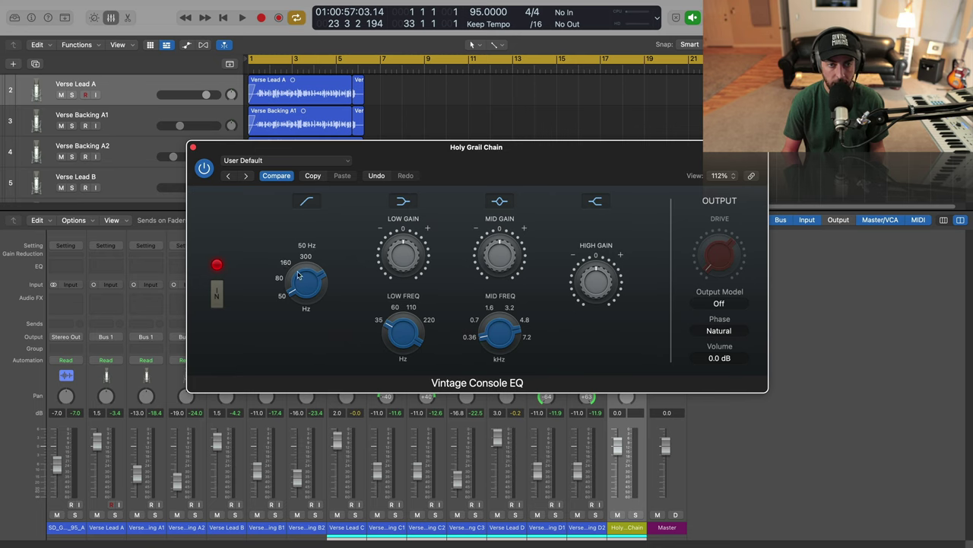
# Step: Play the song, sweep the low cut up to about 216 Hz, and settle it at about 80 Hz
pyautogui.press('space')
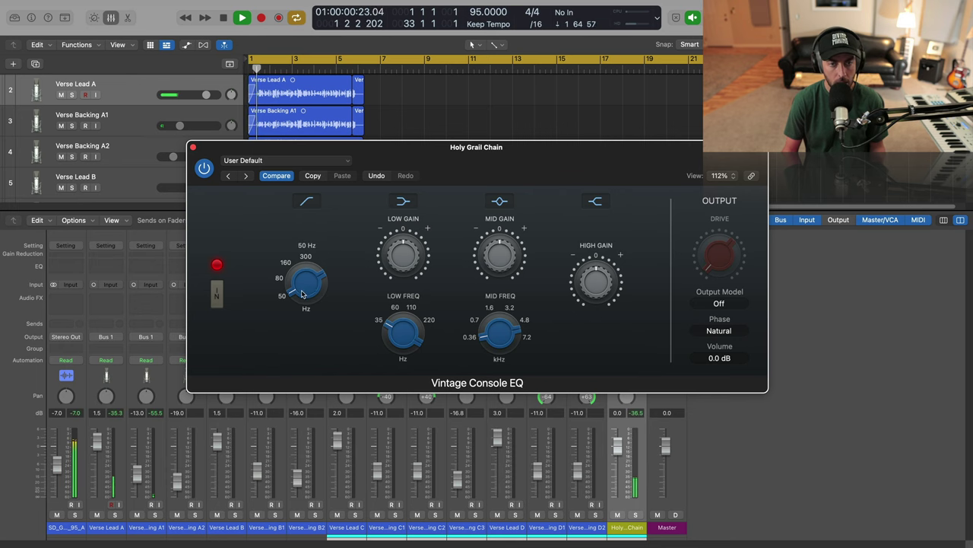
pyautogui.moveTo(302, 293); pyautogui.dragTo(328, 224)
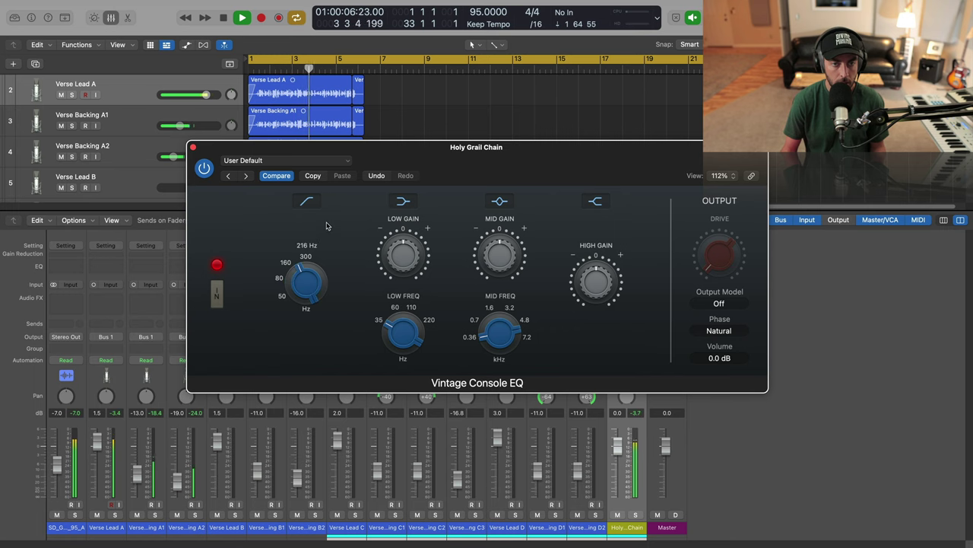
pyautogui.moveTo(307, 295); pyautogui.dragTo(308, 329)
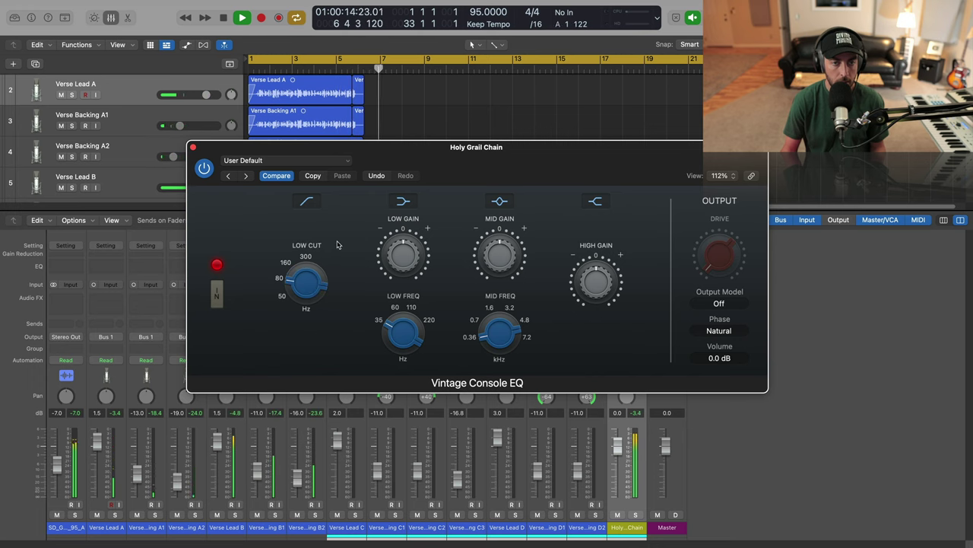
# Step: Compare the vocals with the Vintage Console EQ switched out and back in, and stop playback
pyautogui.click(217, 297)
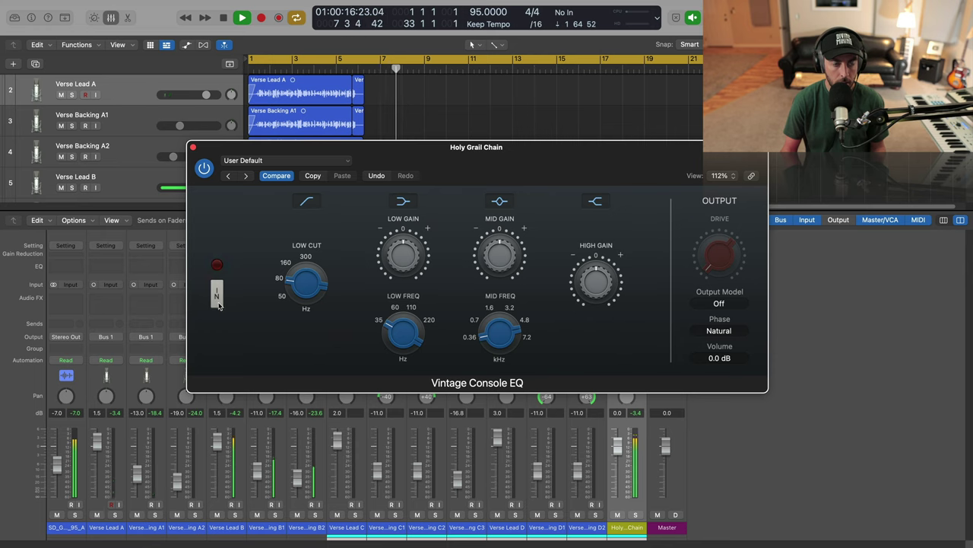
pyautogui.click(217, 298)
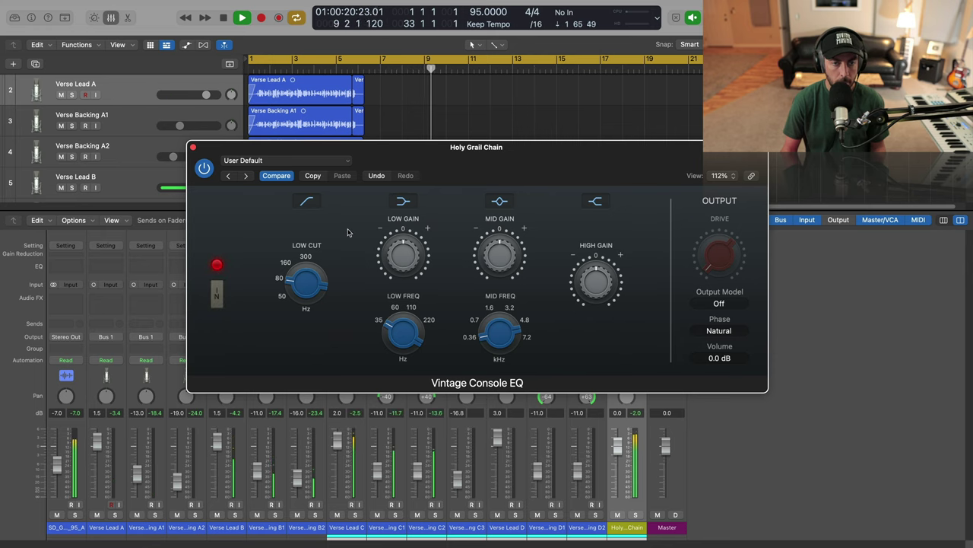
pyautogui.press('space')
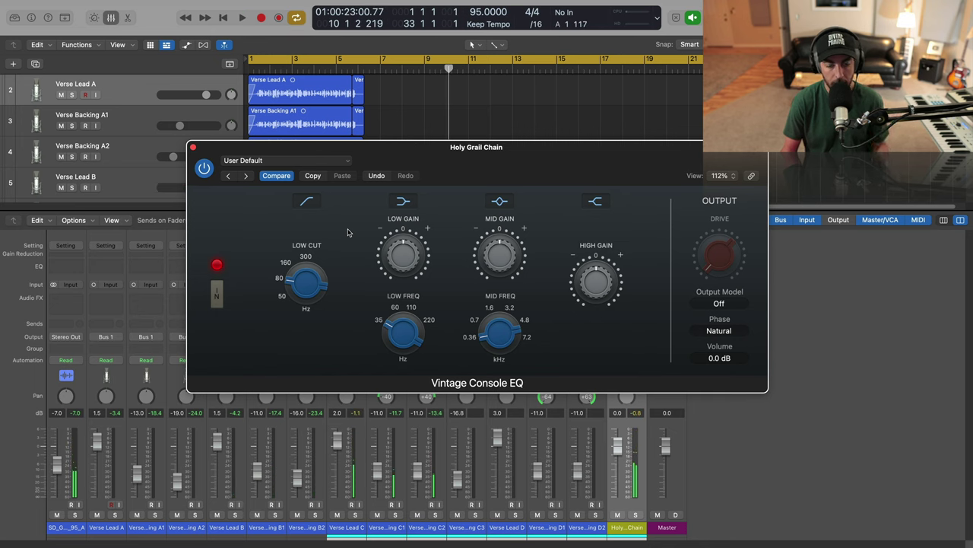
# Step: Audition the vocal bus in solo during playback and set Low Gain to -2.0 dB with Low Freq between 110 and 220 Hz
pyautogui.moveTo(396, 284)
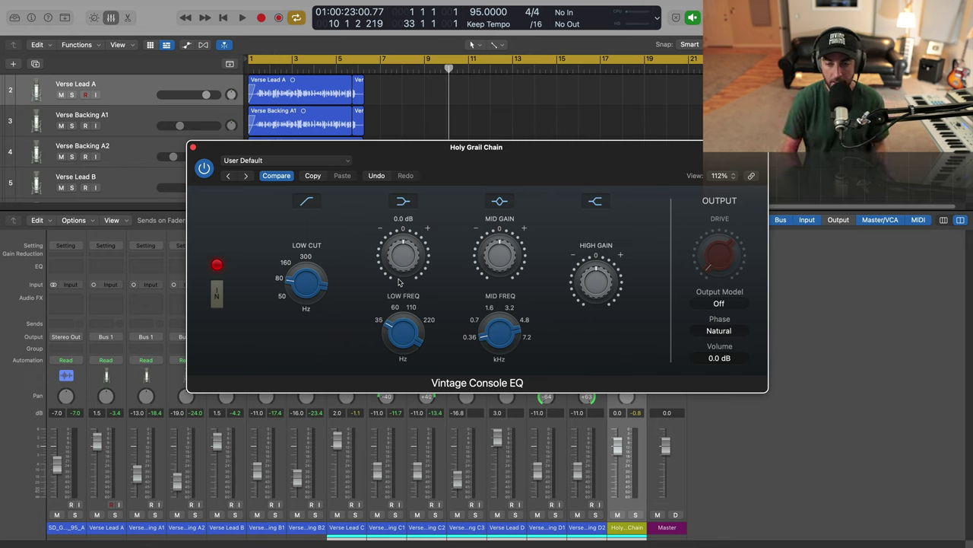
pyautogui.press('space')
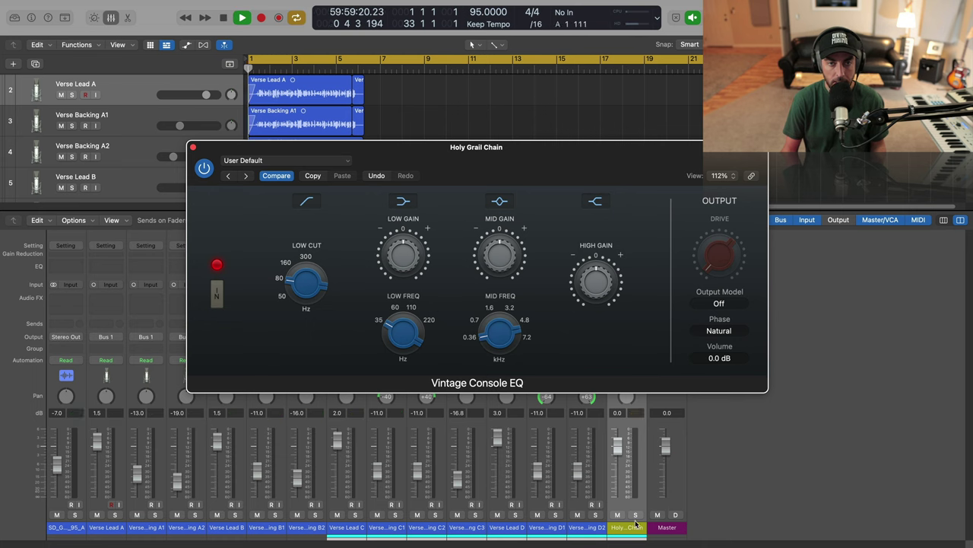
pyautogui.click(636, 515)
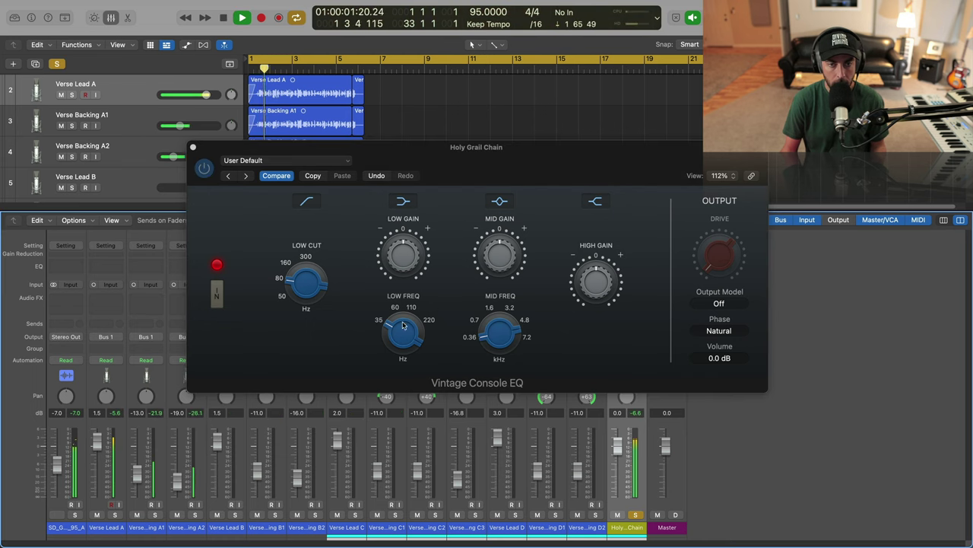
pyautogui.moveTo(411, 329); pyautogui.dragTo(409, 308)
pyautogui.moveTo(406, 263); pyautogui.dragTo(409, 258)
pyautogui.moveTo(411, 331); pyautogui.dragTo(415, 280)
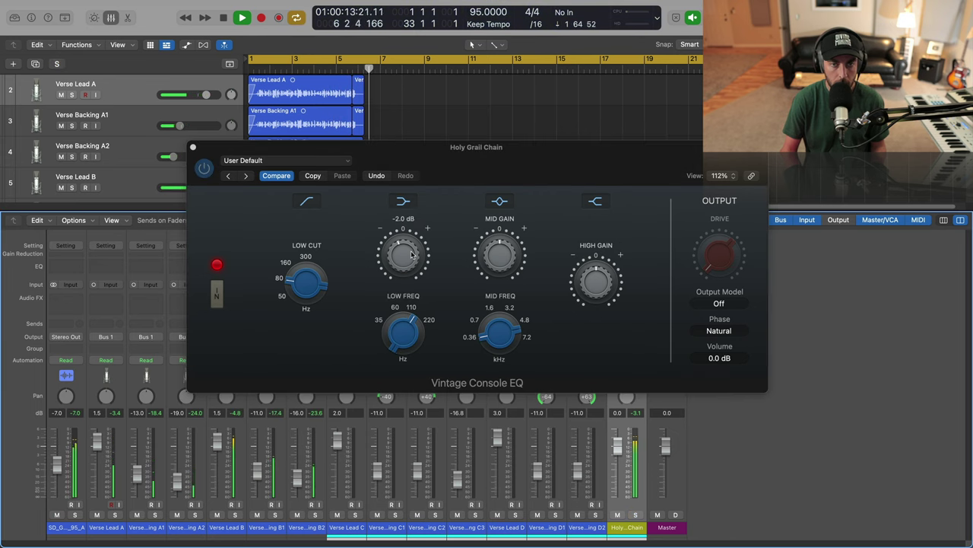
# Step: Compare the sound with the low band and the whole EQ switched off and back on, and stop playback
pyautogui.click(406, 202)
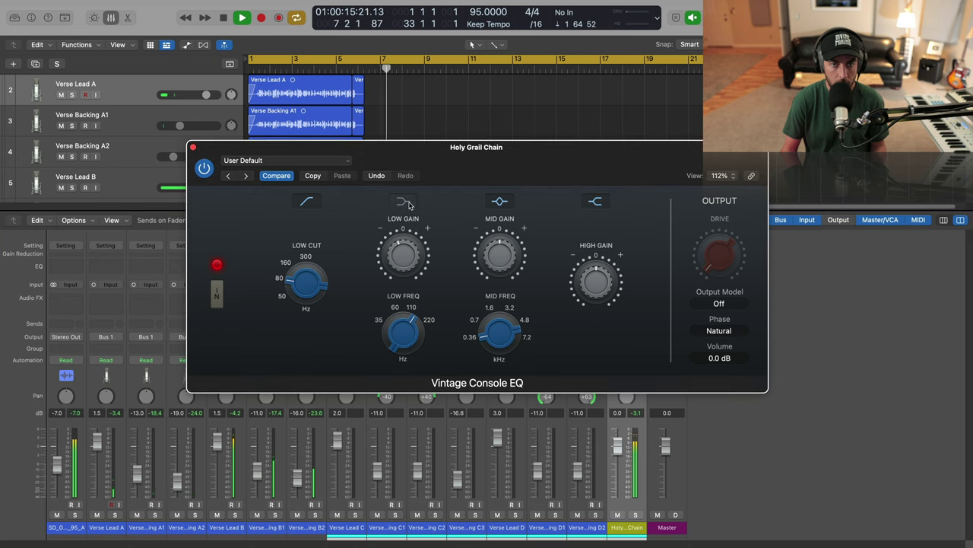
pyautogui.click(408, 202)
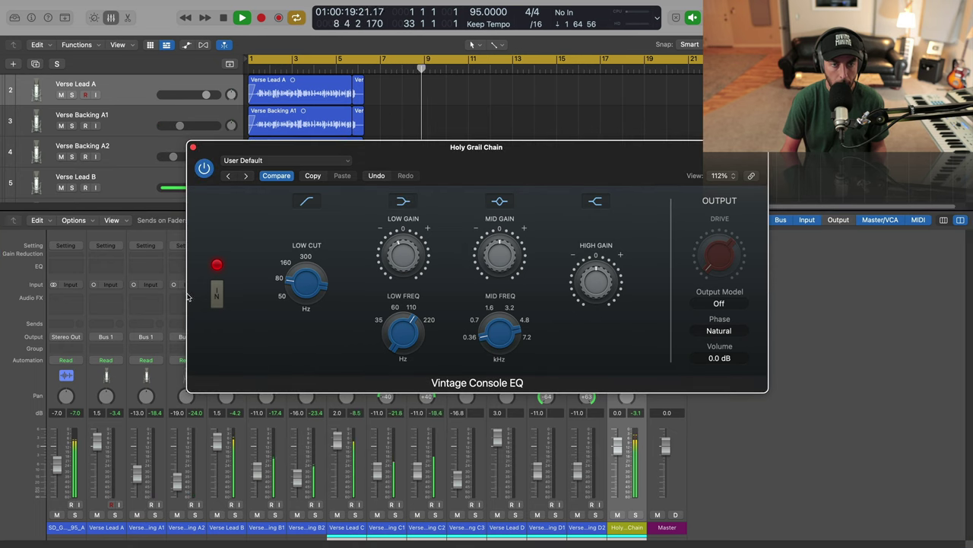
pyautogui.click(218, 299)
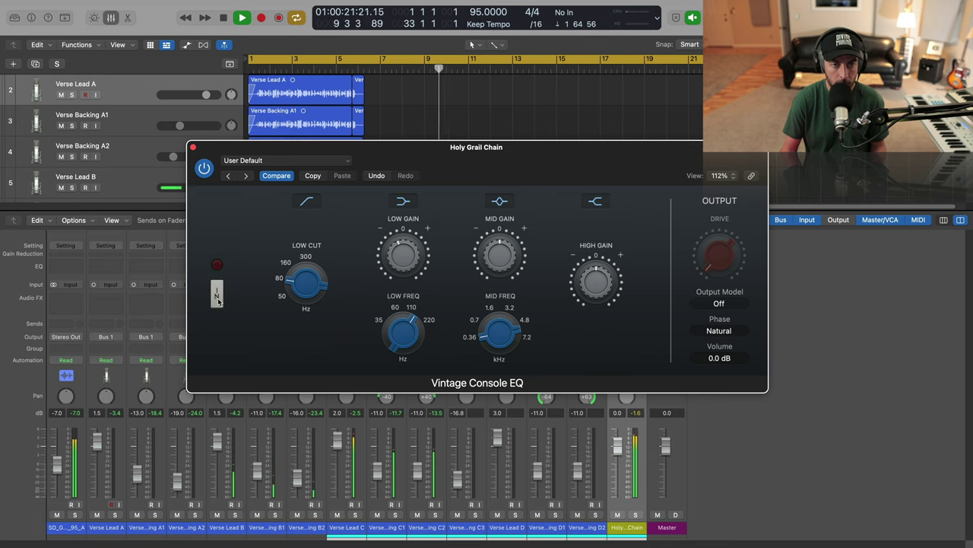
pyautogui.click(217, 299)
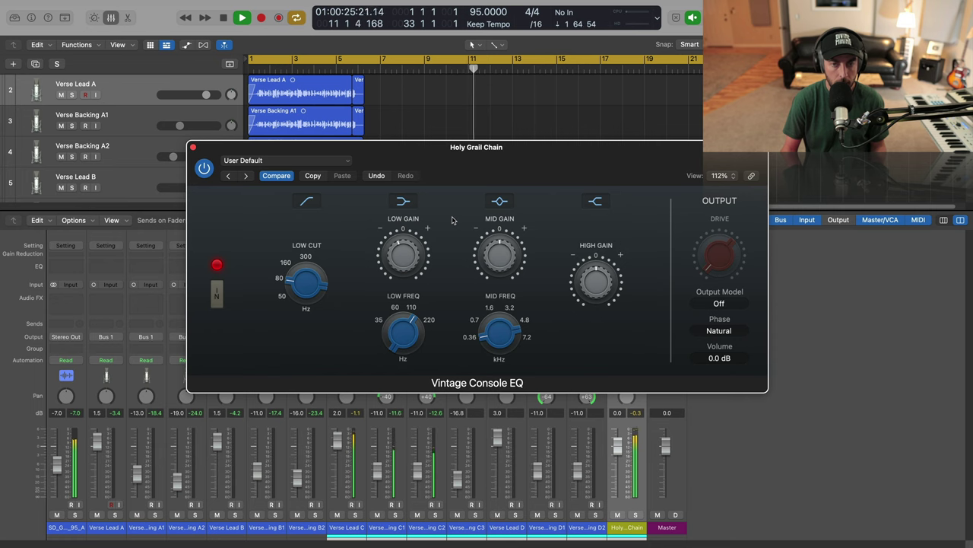
pyautogui.press('space')
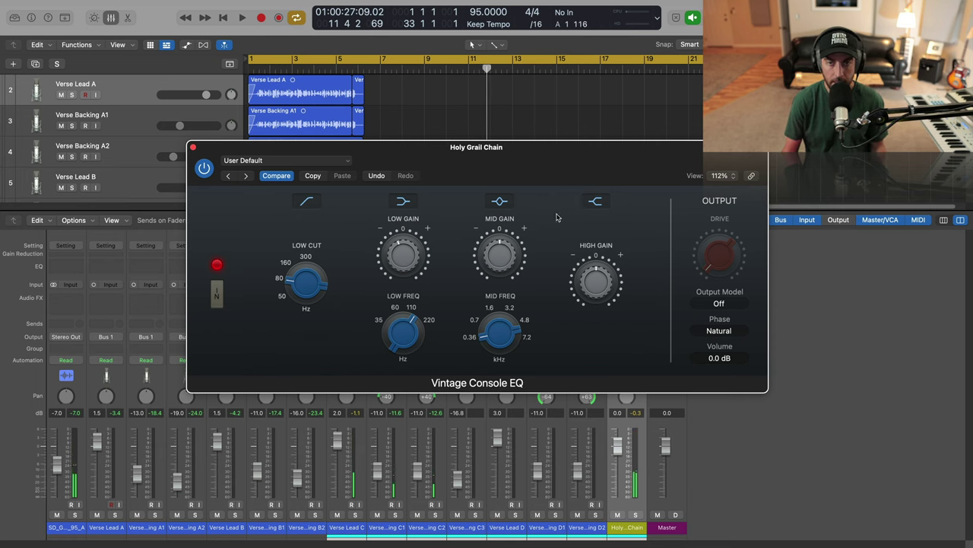
pyautogui.moveTo(491, 302)
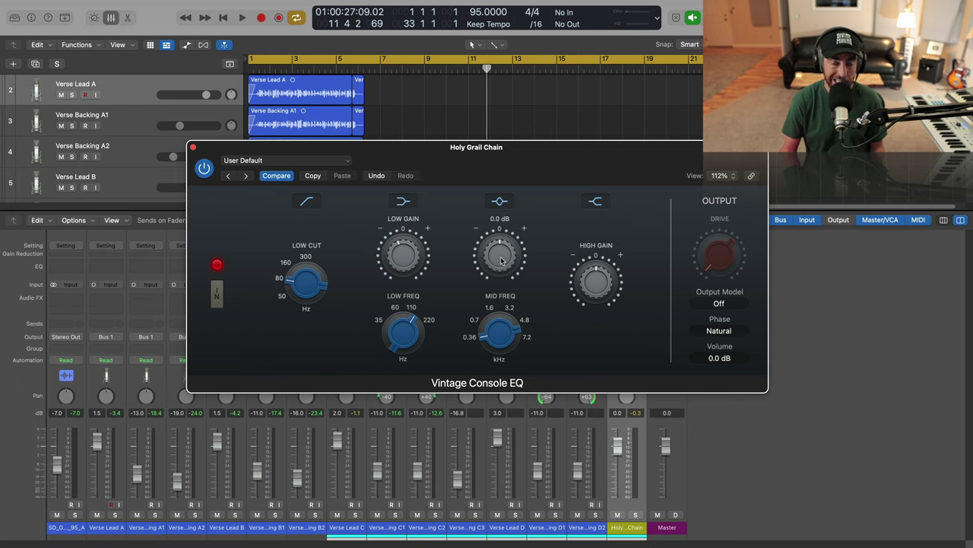
# Step: Play the song and shape the mid band with a slight Mid Gain cut and Mid Freq just above 1.6 kHz
pyautogui.click(489, 308)
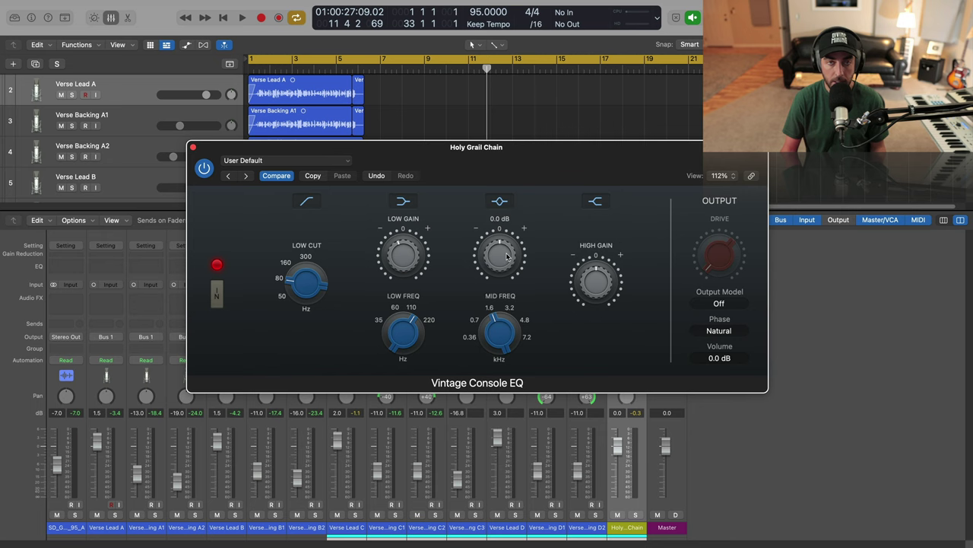
pyautogui.press('space')
pyautogui.moveTo(498, 257); pyautogui.dragTo(500, 269)
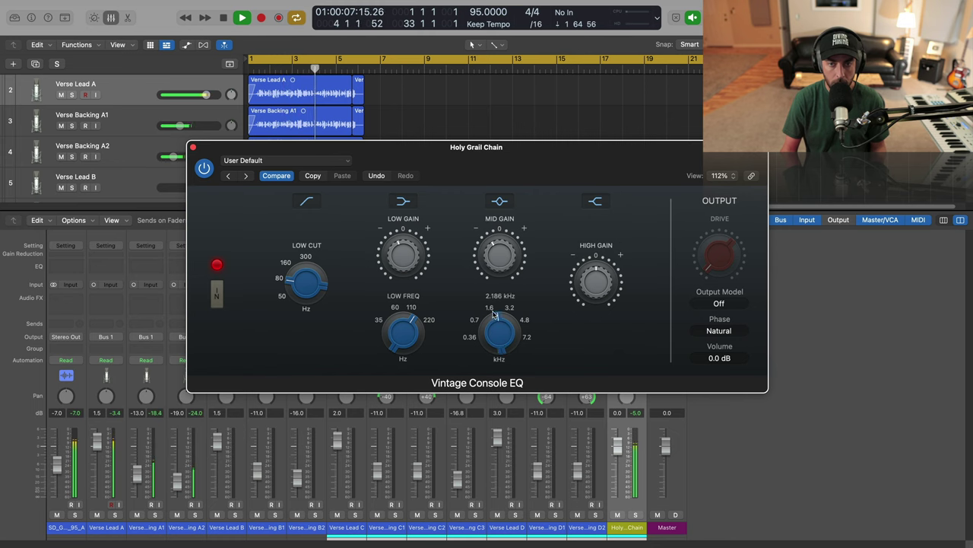
pyautogui.moveTo(494, 325); pyautogui.dragTo(501, 356)
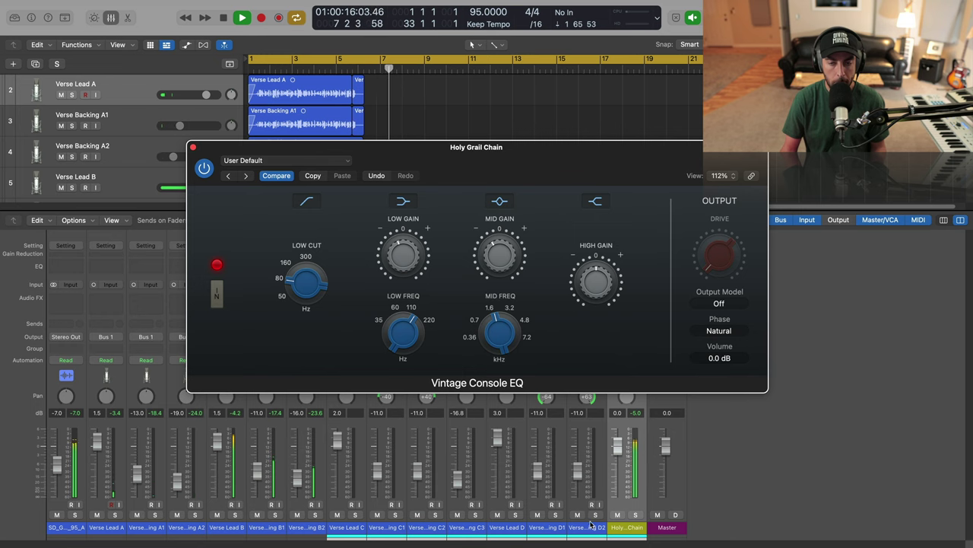
# Step: Solo the Holy Grail Chain bus, compare the vocals with the mid band switched off and on, and stop playback
pyautogui.click(635, 516)
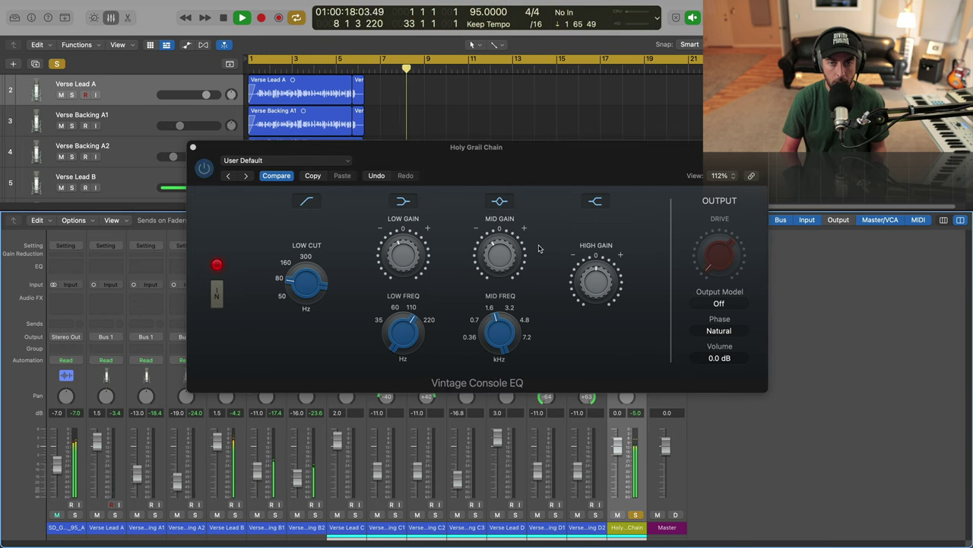
pyautogui.click(506, 205)
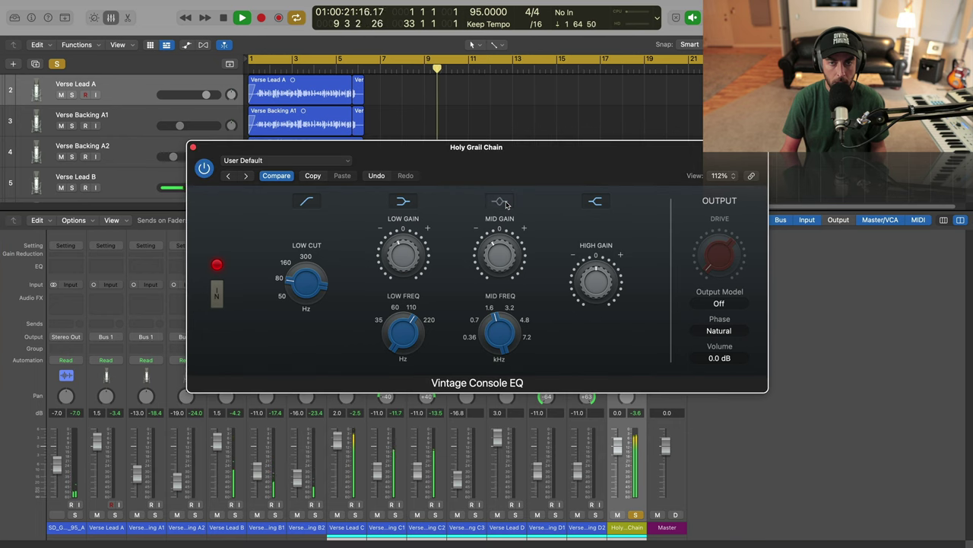
pyautogui.click(507, 204)
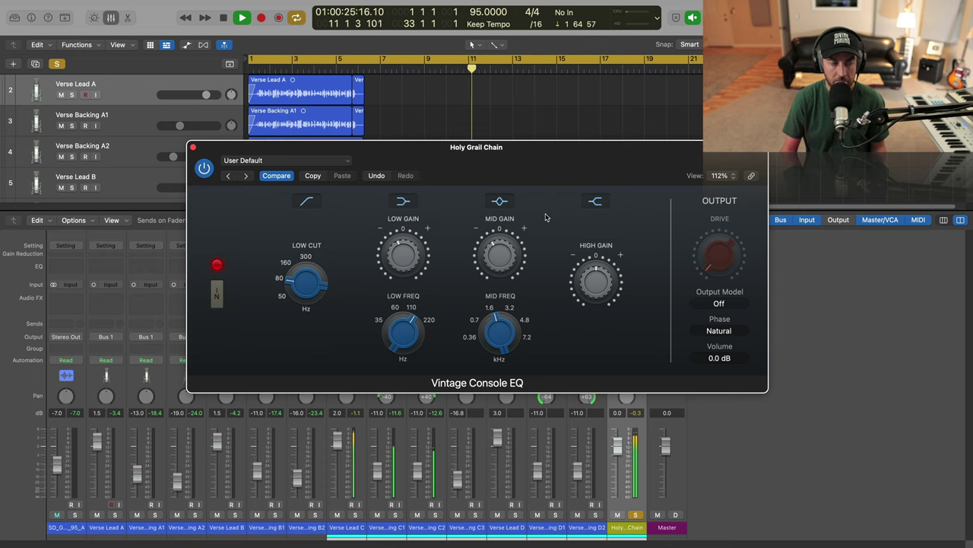
pyautogui.click(507, 205)
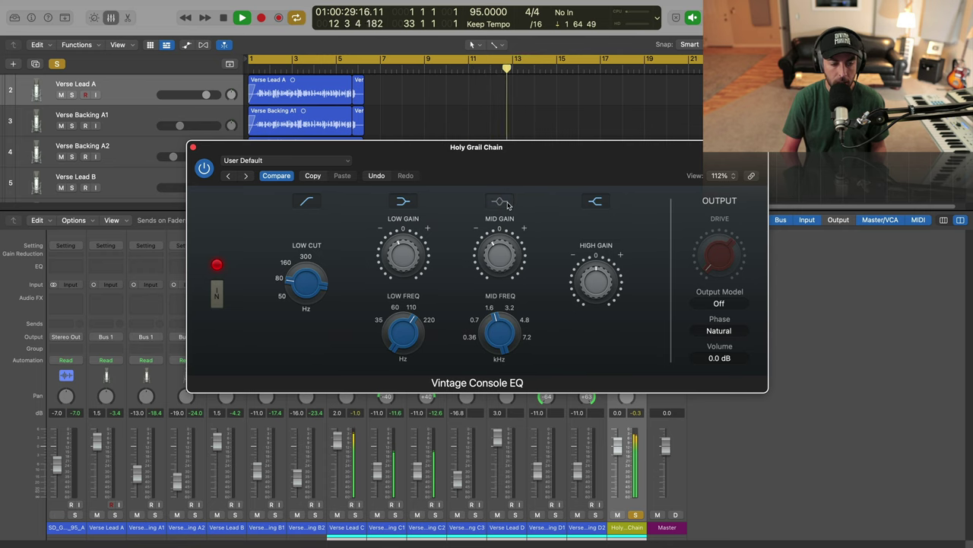
pyautogui.click(508, 205)
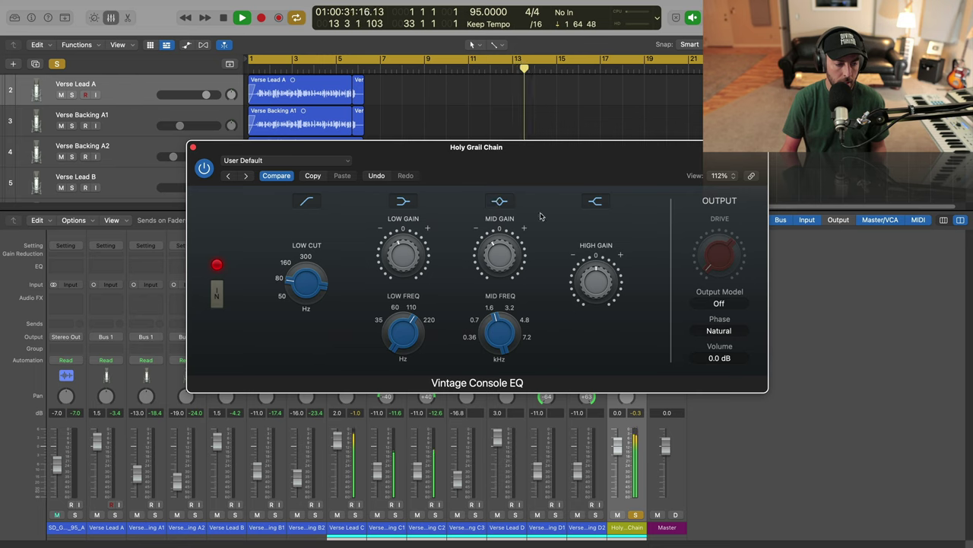
pyautogui.press('space')
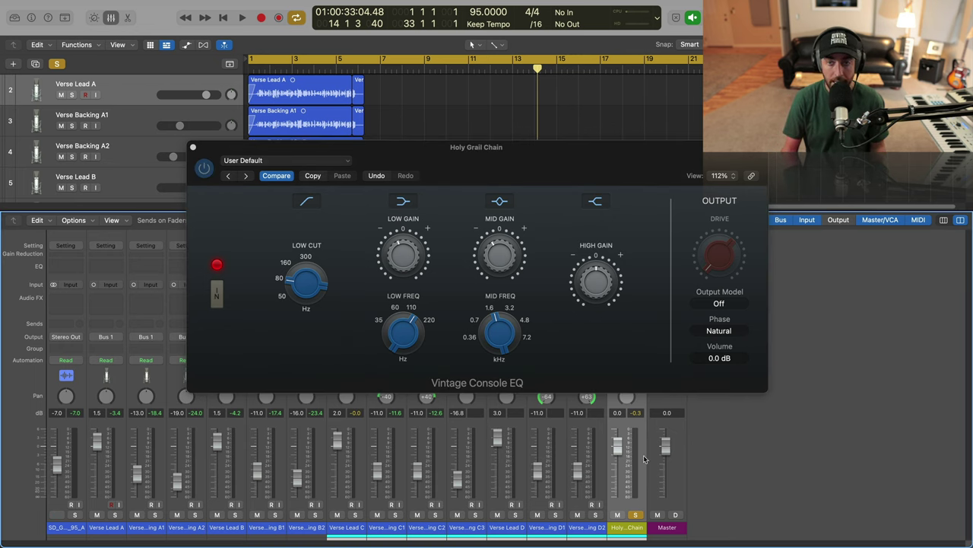
# Step: Set High Gain to 6.0 dB during playback, compare the high band switched off and on, and stop playback
pyautogui.press('space')
pyautogui.moveTo(599, 293)
pyautogui.mouseDown()
pyautogui.moveTo(601, 272)
pyautogui.moveTo(600, 285)
pyautogui.mouseUp()
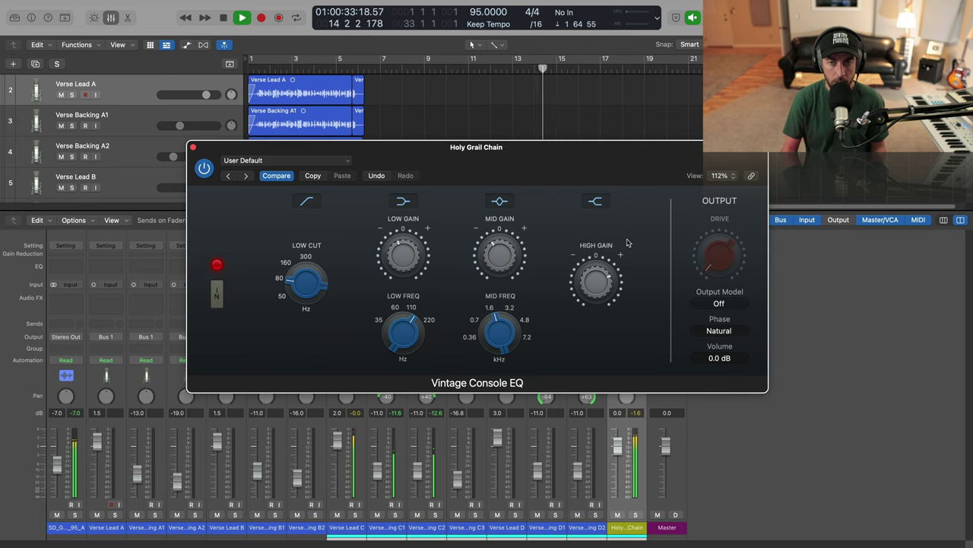
pyautogui.click(599, 202)
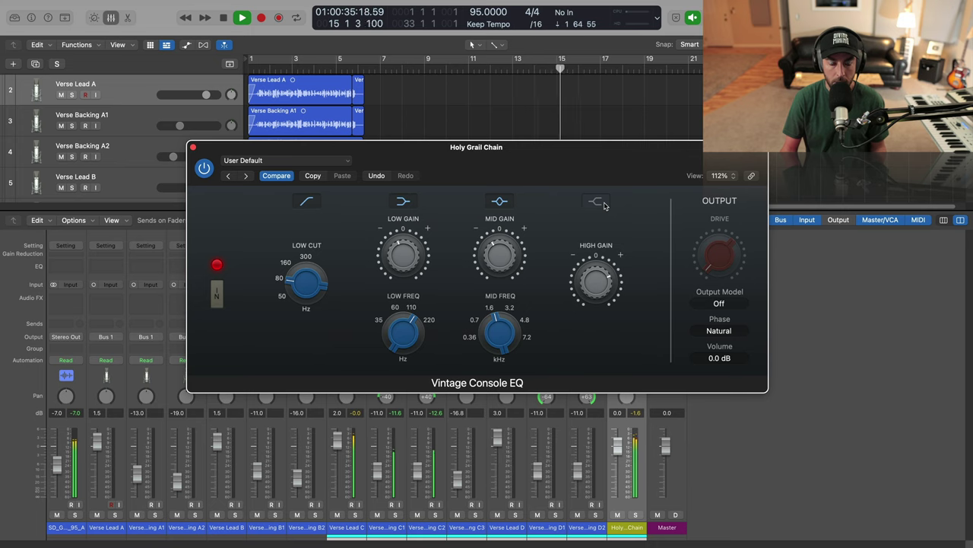
pyautogui.click(604, 203)
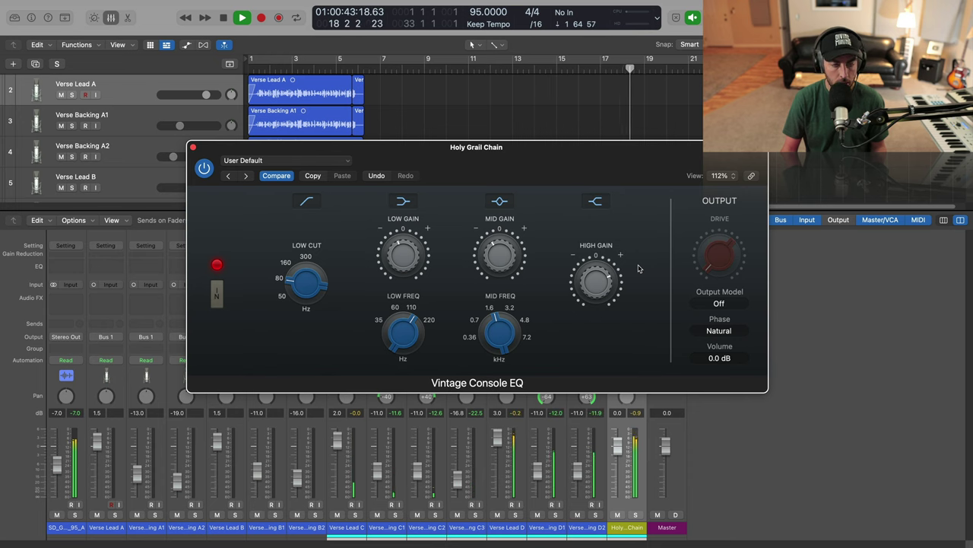
pyautogui.press('space')
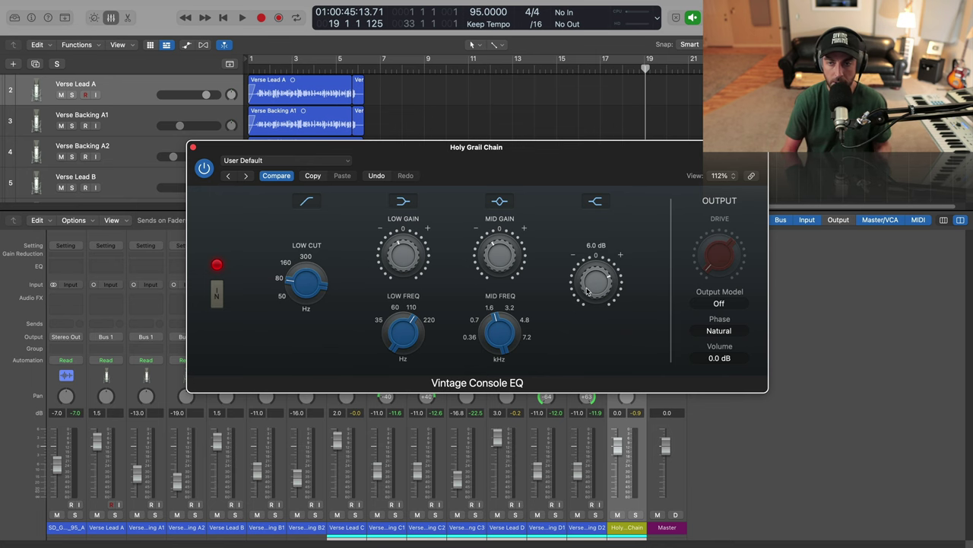
# Step: Insert a stereo DeEsser 2 after the Vintage Console EQ on the Holy Grail Chain bus and set its Range to Wide
pyautogui.moveTo(533, 147); pyautogui.dragTo(363, 121)
pyautogui.click(627, 304)
pyautogui.moveTo(655, 542)
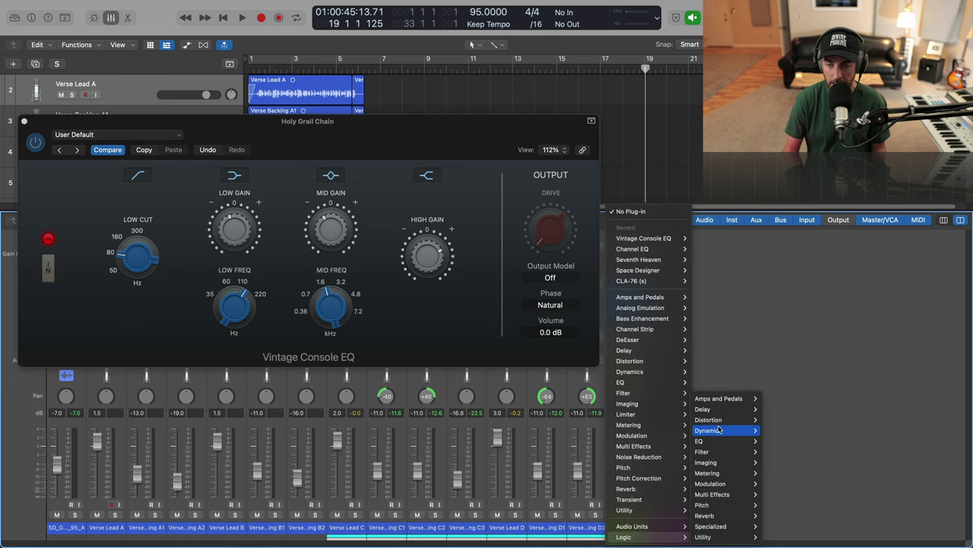
pyautogui.moveTo(718, 430)
pyautogui.moveTo(783, 452)
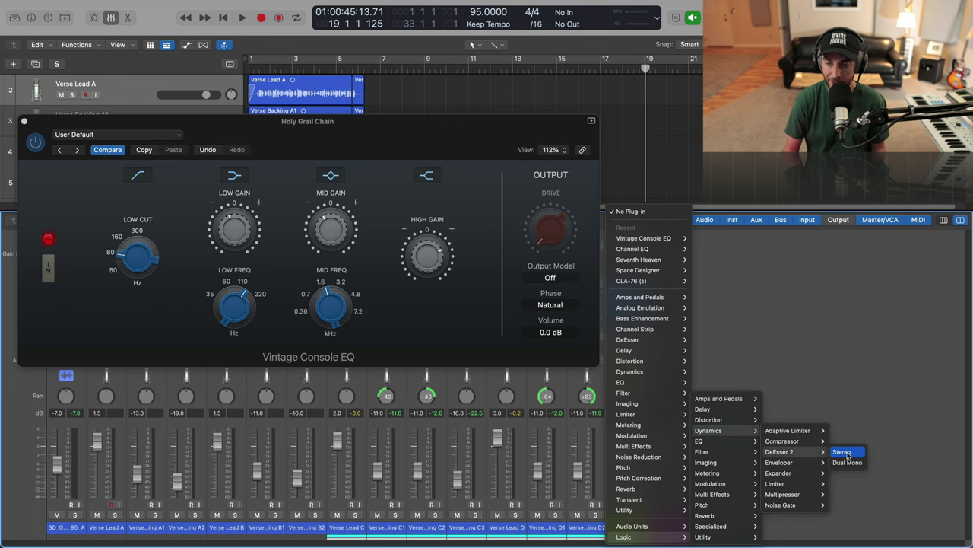
pyautogui.click(846, 451)
pyautogui.moveTo(428, 135); pyautogui.dragTo(426, 165)
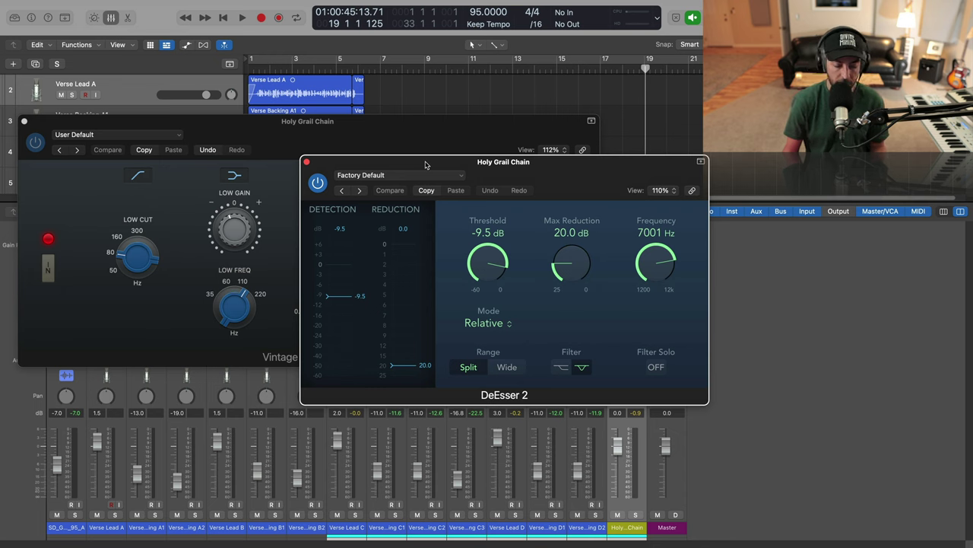
pyautogui.click(494, 368)
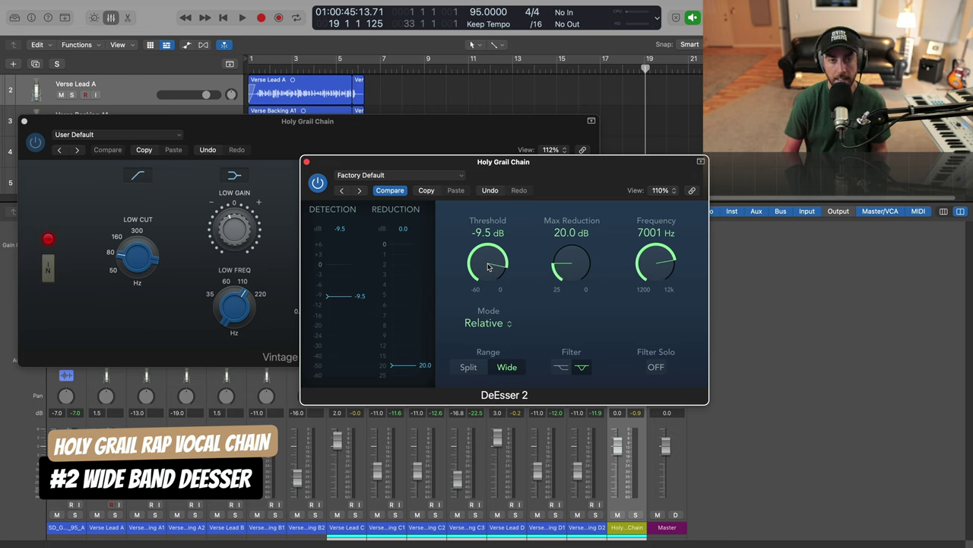
# Step: Set the DeEsser 2 Threshold to -8.1 dB during playback, compare it bypassed and active, then close it and stop playback
pyautogui.press('space')
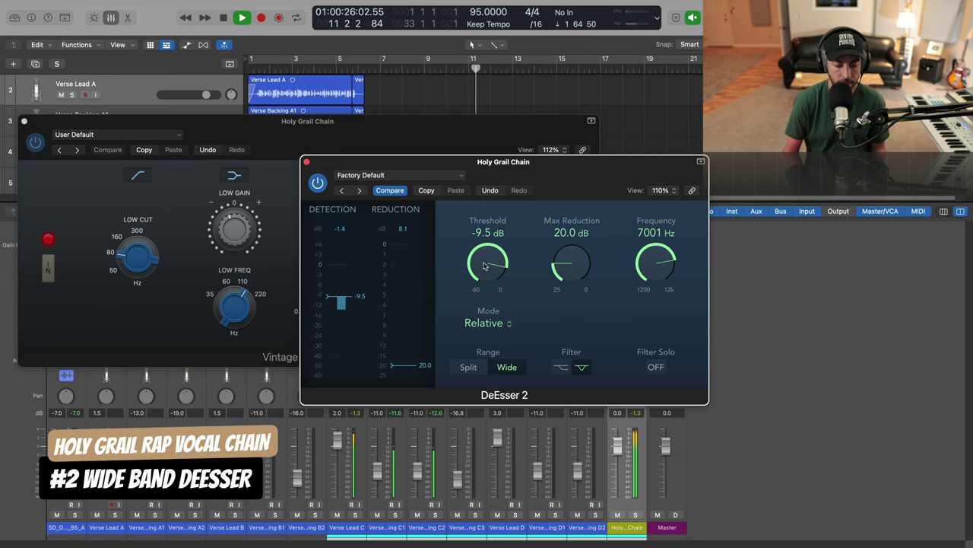
pyautogui.moveTo(484, 266); pyautogui.dragTo(483, 261)
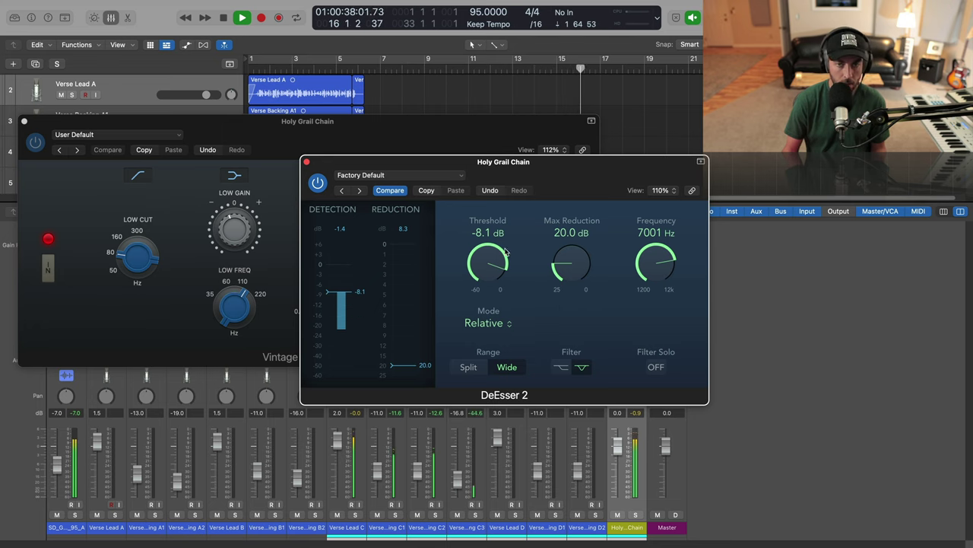
pyautogui.click(311, 189)
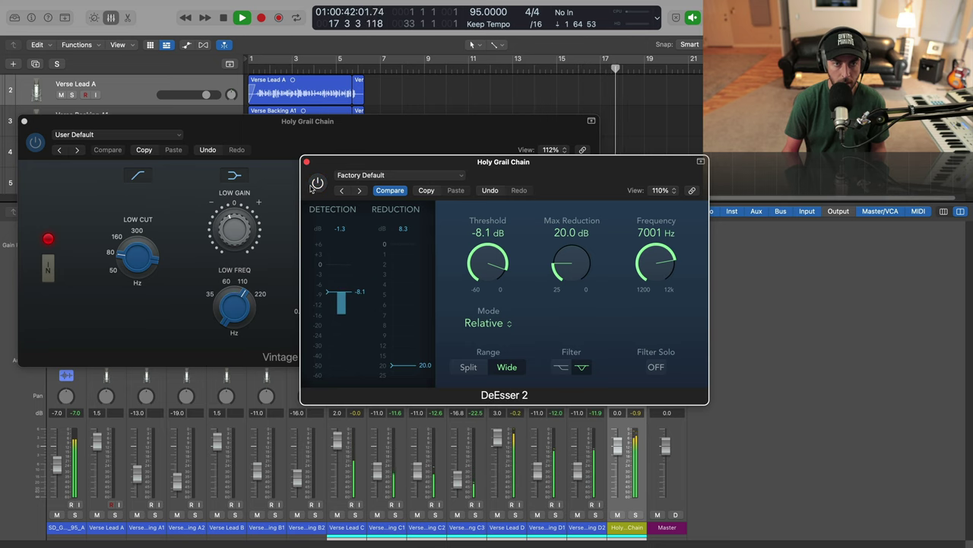
pyautogui.click(319, 185)
pyautogui.click(306, 162)
pyautogui.press('space')
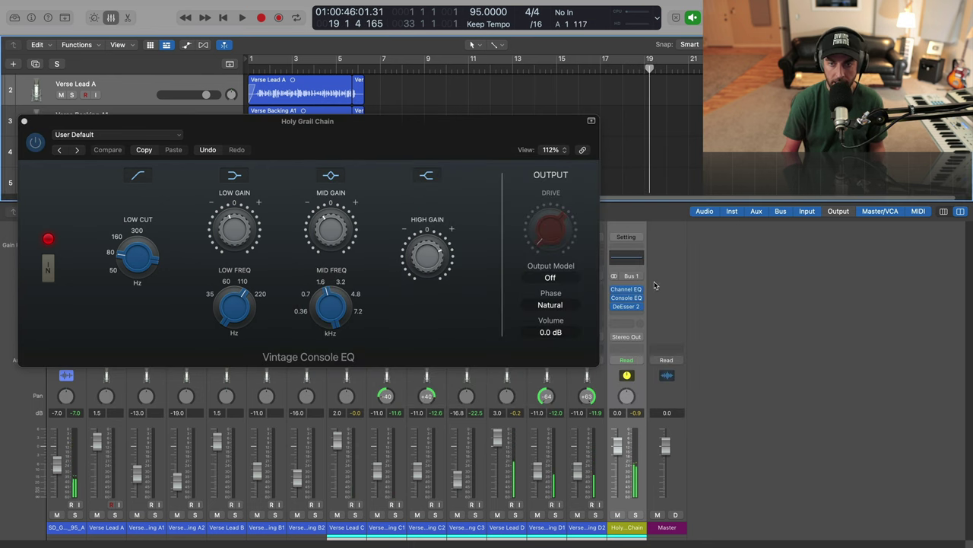
# Step: Set the Vintage Console EQ's Output Model to Smooth (Console EQ)
pyautogui.click(574, 280)
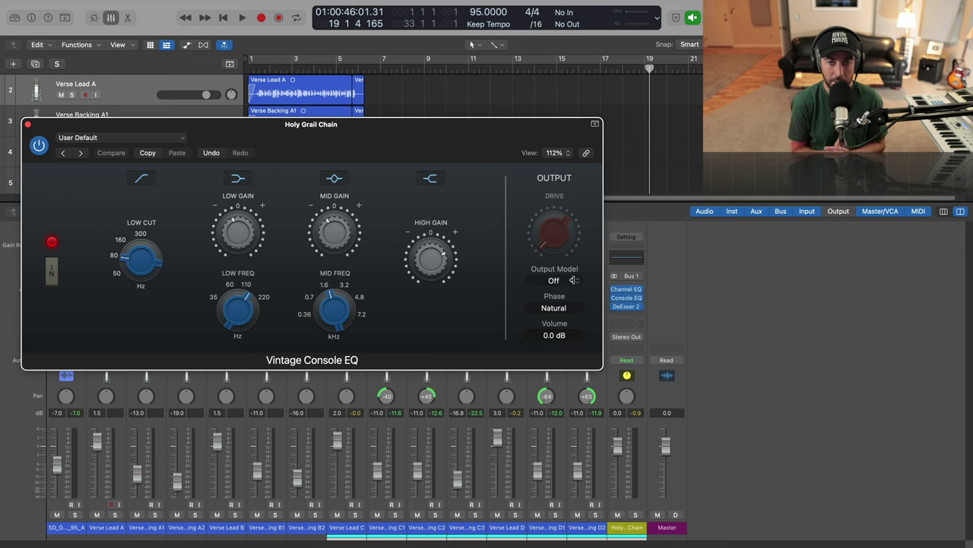
pyautogui.click(572, 279)
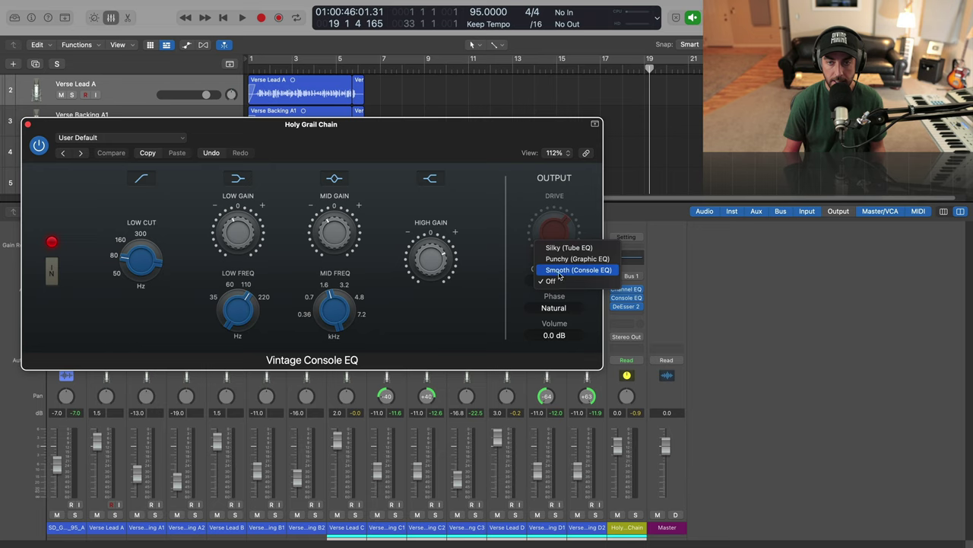
pyautogui.click(583, 275)
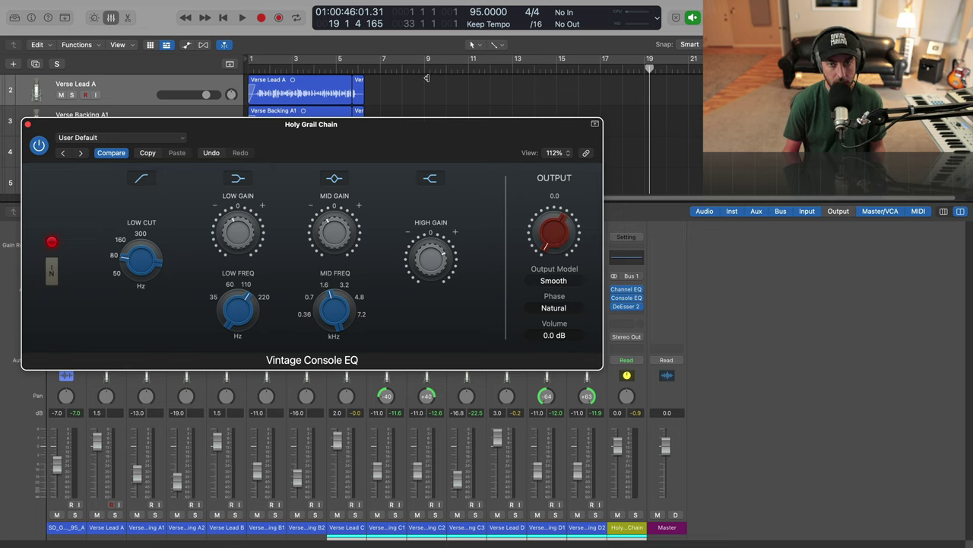
# Step: Play from around bar 7, push the Vintage Console EQ's Drive up, and settle it at a moderate amount below 4.4
pyautogui.click(365, 67)
pyautogui.moveTo(574, 215)
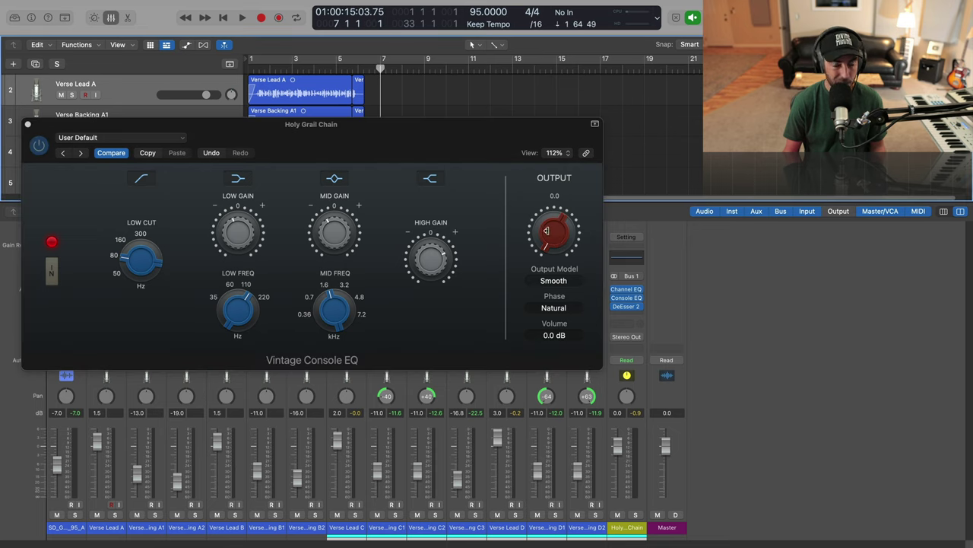
pyautogui.press('space')
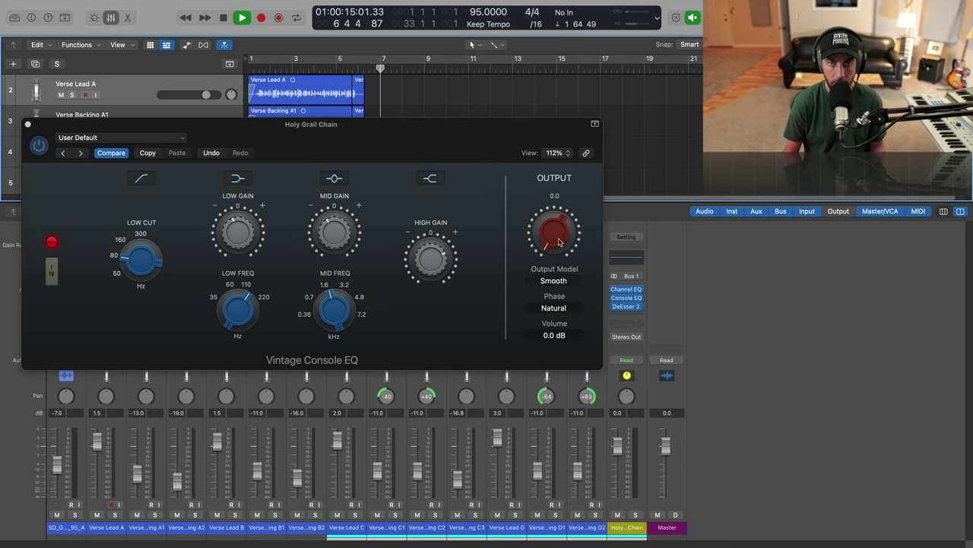
pyautogui.moveTo(557, 239); pyautogui.dragTo(575, 157)
pyautogui.moveTo(563, 219); pyautogui.dragTo(566, 240)
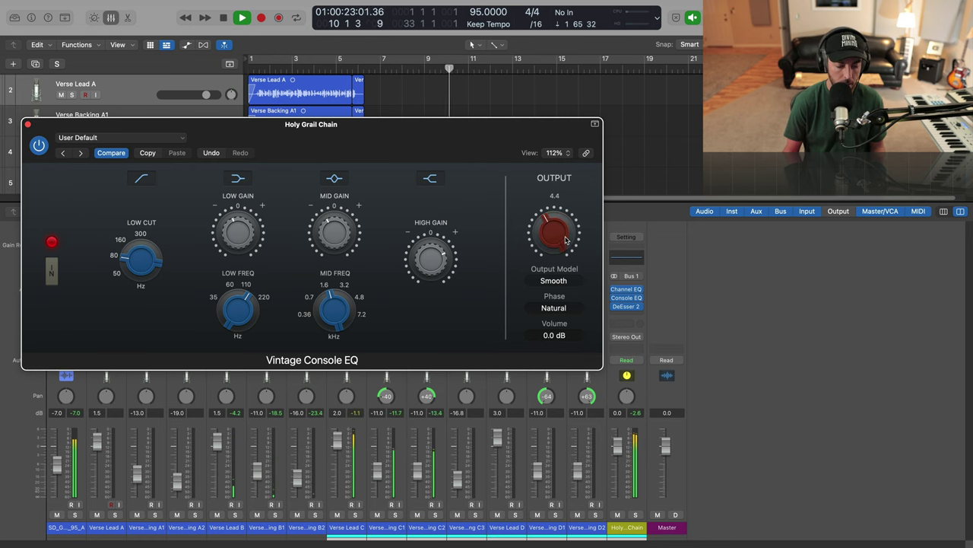
pyautogui.moveTo(557, 235); pyautogui.dragTo(558, 245)
pyautogui.moveTo(470, 135); pyautogui.dragTo(638, 150)
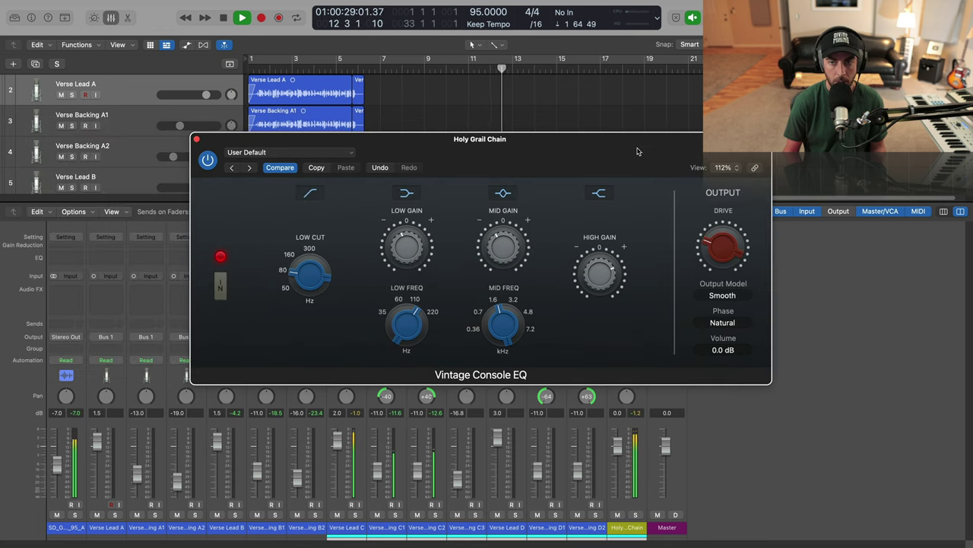
# Step: Compare the vocals with the driven Vintage Console EQ switched out and in twice, stop playback, and close the plug-in
pyautogui.click(219, 287)
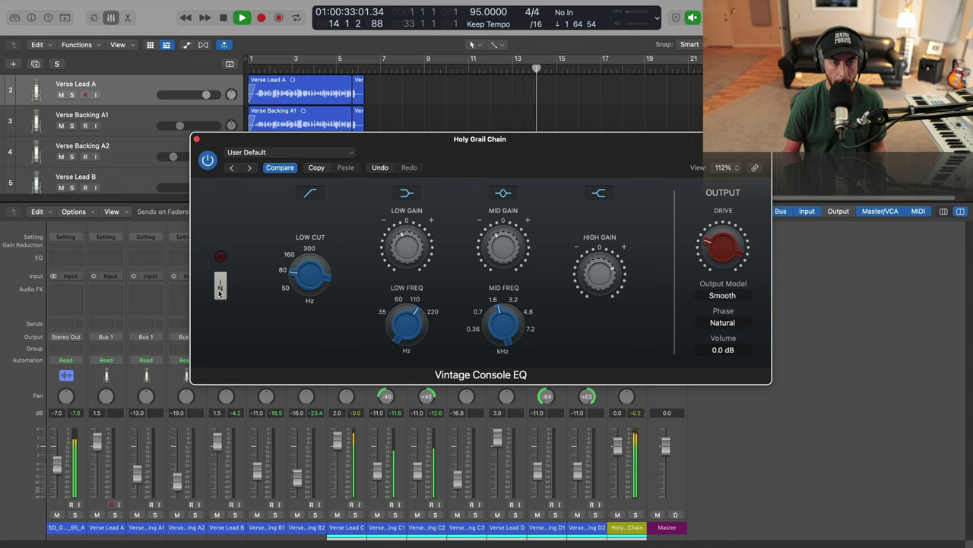
pyautogui.click(220, 287)
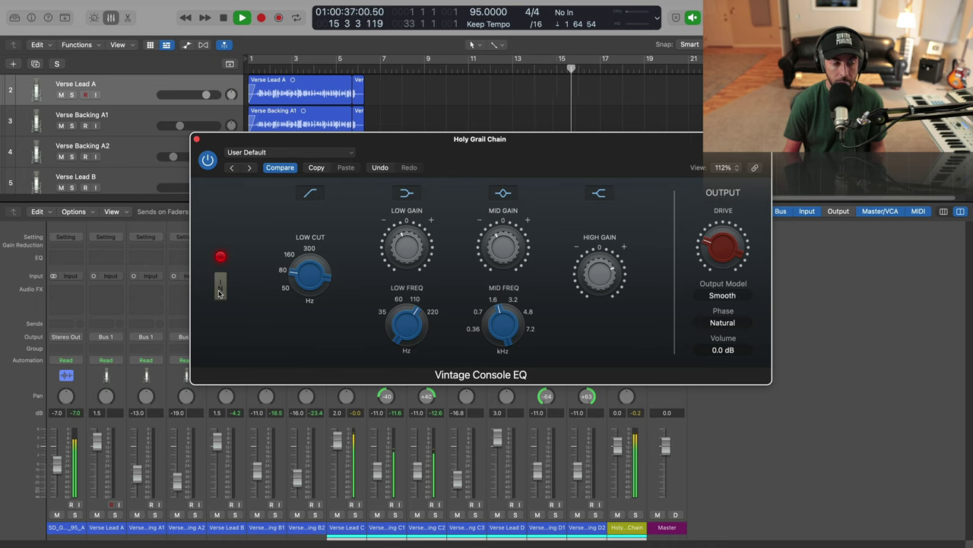
pyautogui.click(219, 287)
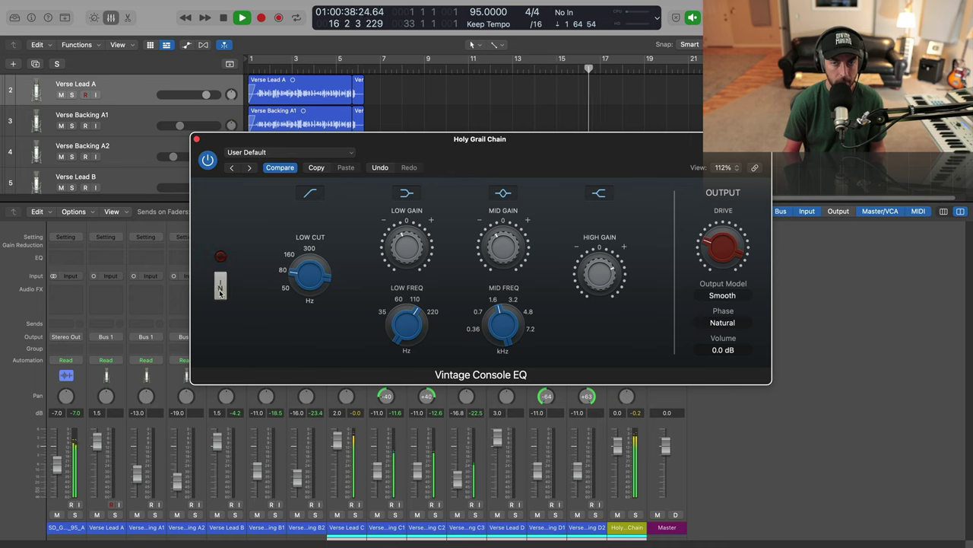
pyautogui.click(220, 287)
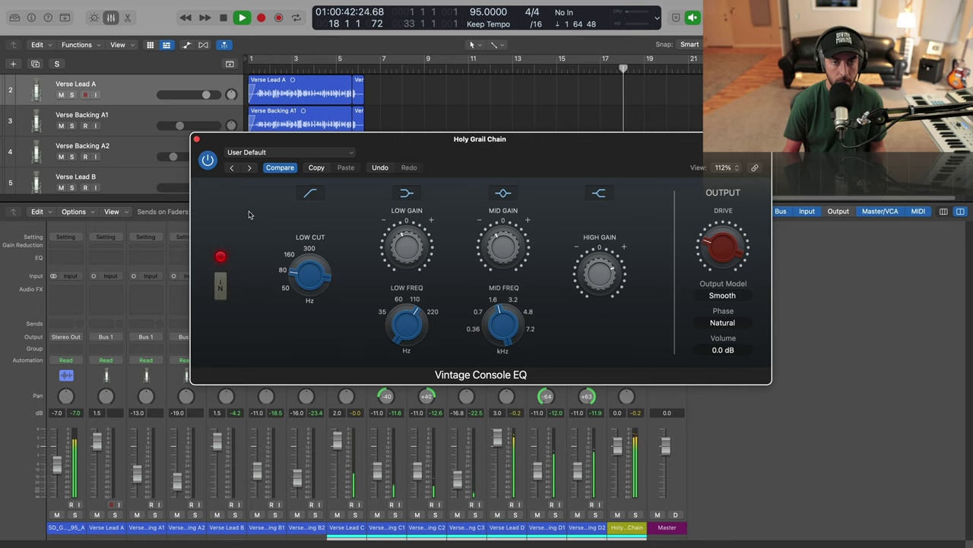
pyautogui.press('space')
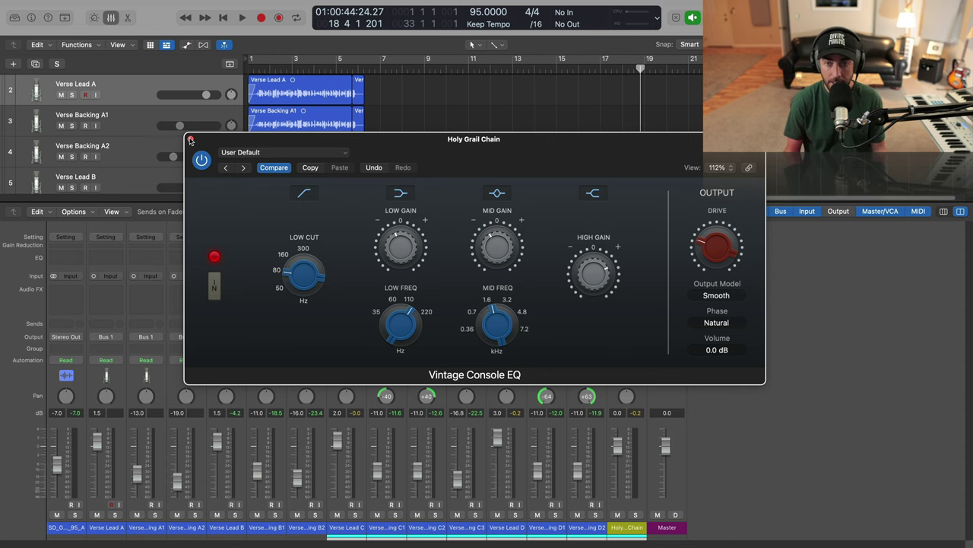
pyautogui.click(190, 140)
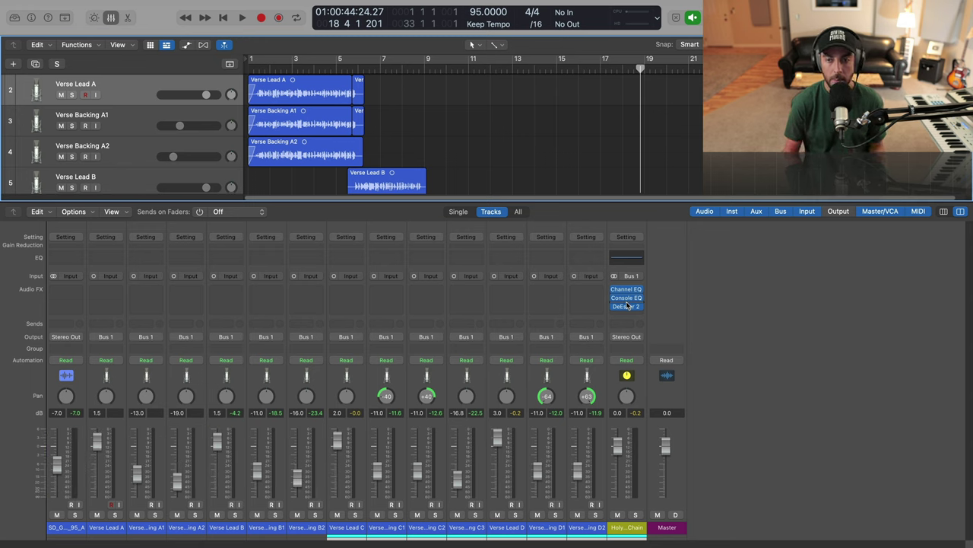
# Step: Insert Logic's Compressor between the Console EQ and DeEsser 2 on the Holy Grail Chain bus, and enlarge its window
pyautogui.click(627, 311)
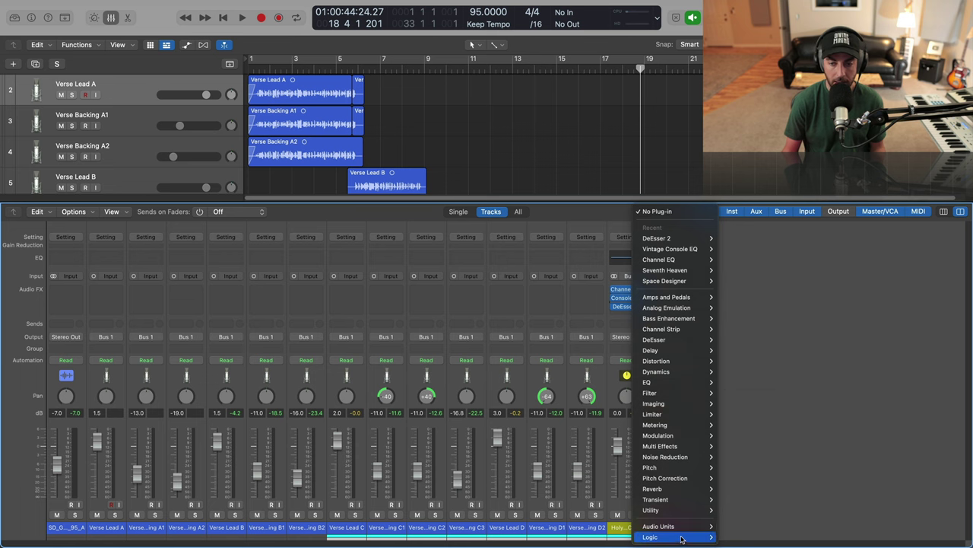
pyautogui.moveTo(682, 537)
pyautogui.moveTo(734, 430)
pyautogui.moveTo(808, 441)
pyautogui.click(870, 442)
pyautogui.moveTo(449, 131); pyautogui.dragTo(354, 123)
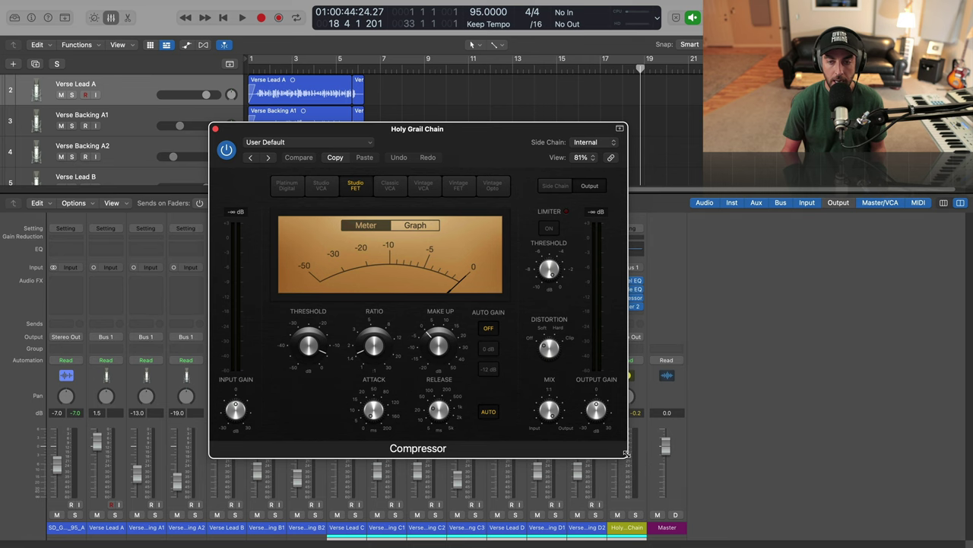
pyautogui.moveTo(625, 453); pyautogui.dragTo(721, 525)
pyautogui.moveTo(566, 129); pyautogui.dragTo(566, 81)
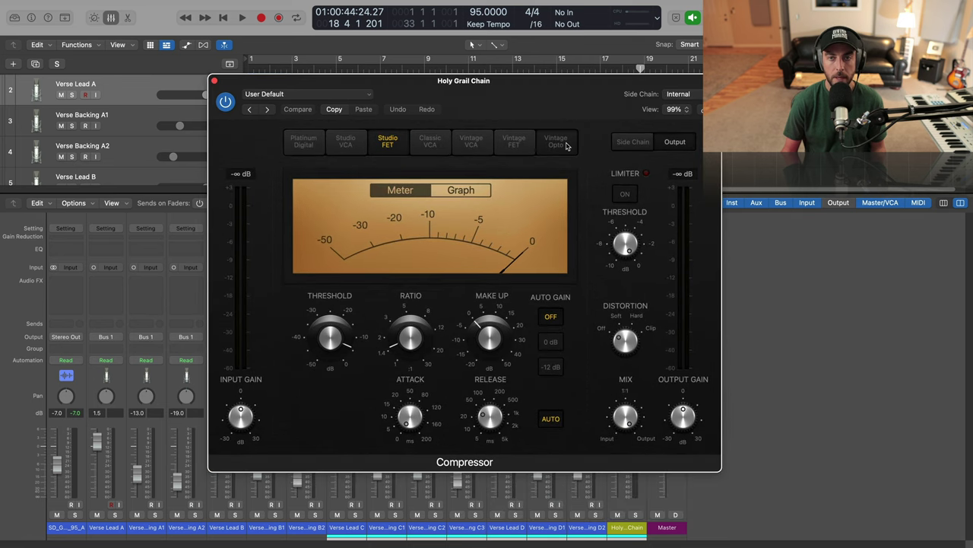
# Step: Switch the Compressor to the Vintage Opto model and set its Ratio to 4.1:1
pyautogui.click(557, 141)
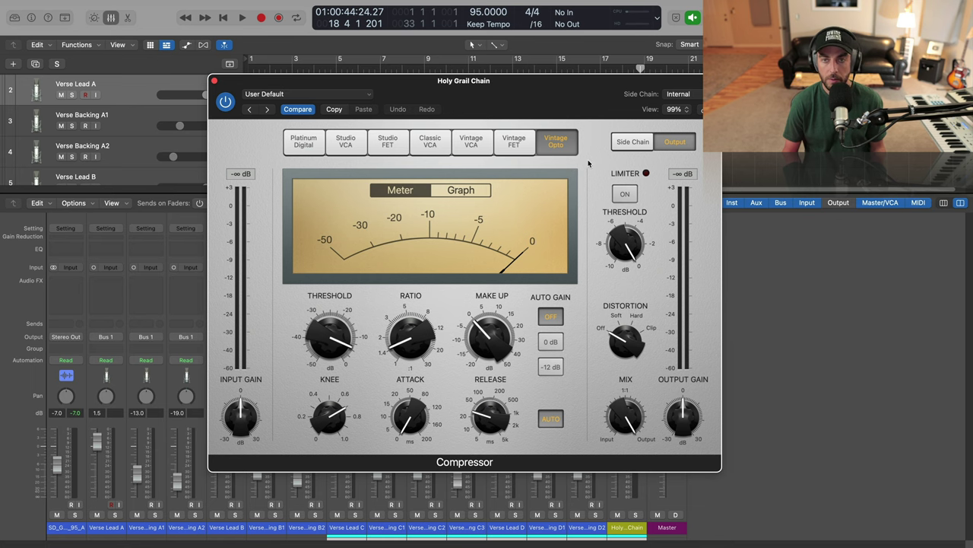
pyautogui.moveTo(555, 86); pyautogui.dragTo(552, 91)
pyautogui.moveTo(408, 340); pyautogui.dragTo(406, 307)
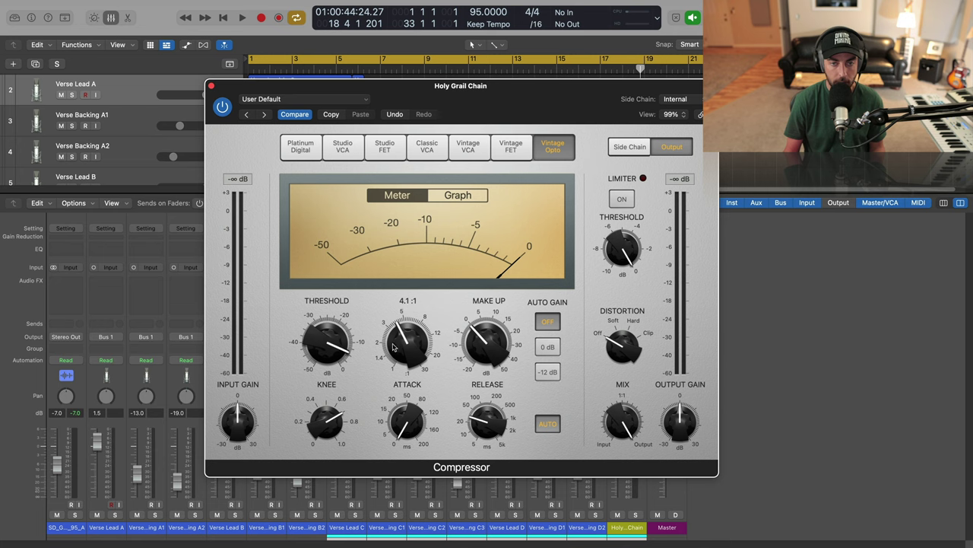
# Step: During playback, set Release to 160 ms, Threshold between -20 and -10 dB and Knee to about 0.8, and raise Make Up slightly
pyautogui.press('space')
pyautogui.moveTo(487, 418); pyautogui.dragTo(494, 396)
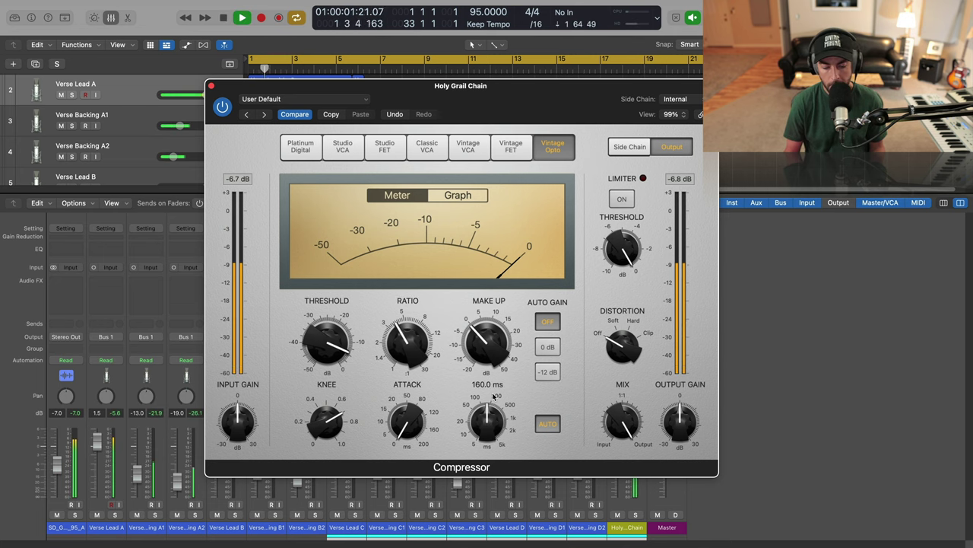
pyautogui.moveTo(327, 346); pyautogui.dragTo(329, 381)
pyautogui.moveTo(331, 430); pyautogui.dragTo(331, 426)
pyautogui.moveTo(484, 345); pyautogui.dragTo(485, 338)
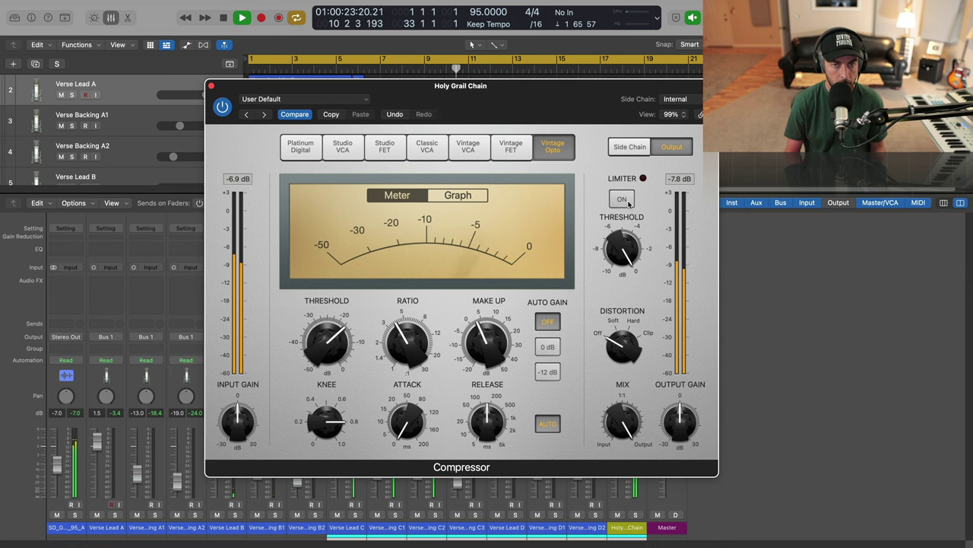
pyautogui.press('space')
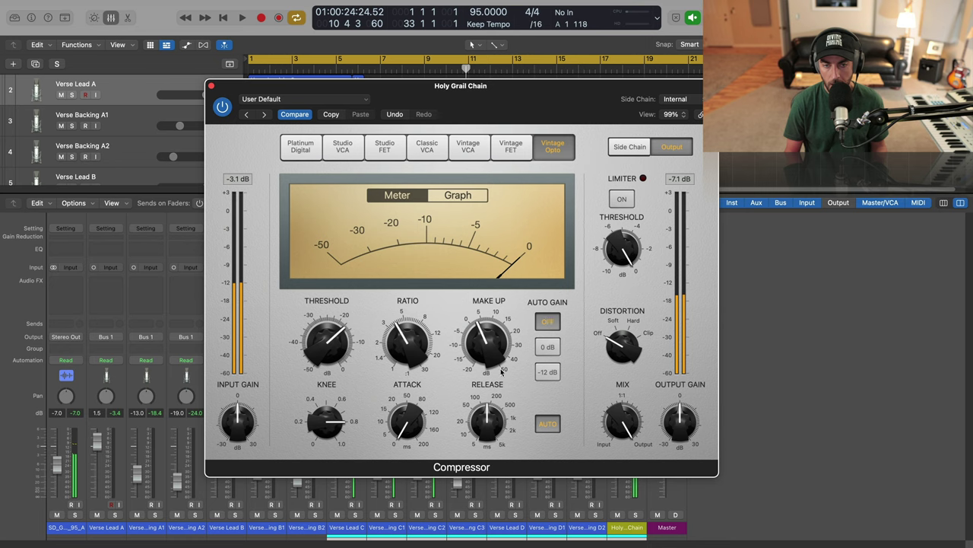
# Step: Keep the Compressor's Auto release on and turn on its output limiter with the limiter Threshold at 0 dB
pyautogui.moveTo(485, 429)
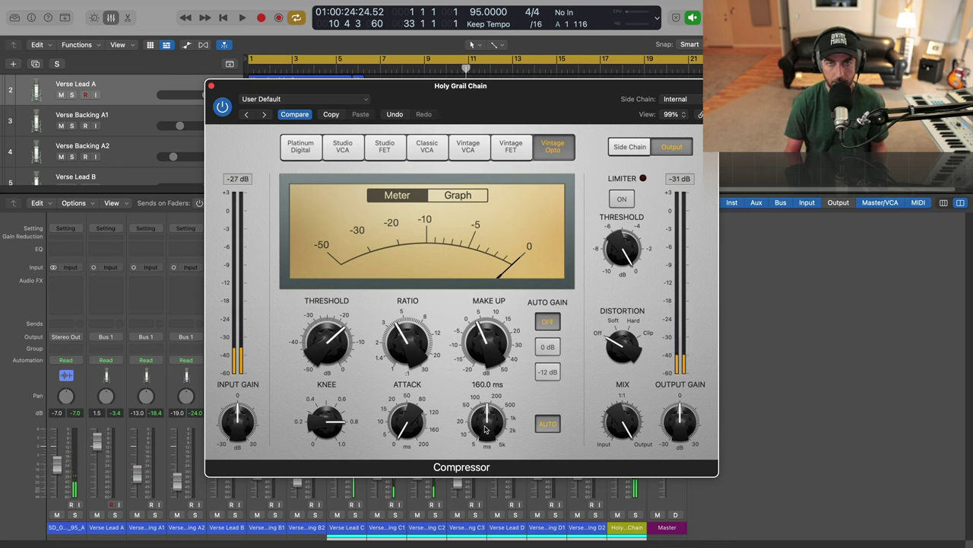
pyautogui.click(553, 430)
pyautogui.moveTo(493, 416)
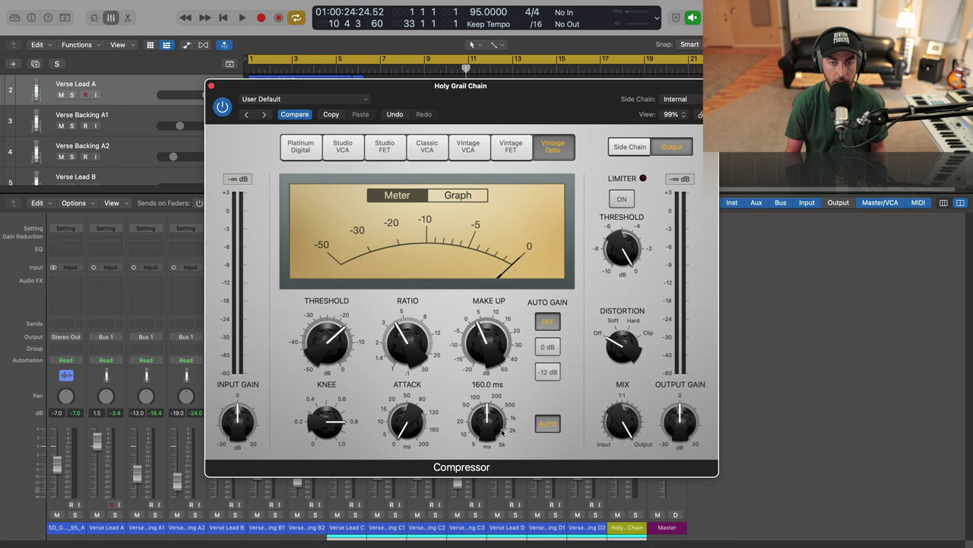
pyautogui.click(623, 200)
pyautogui.moveTo(611, 253)
pyautogui.mouseDown()
pyautogui.moveTo(622, 251)
pyautogui.moveTo(621, 237)
pyautogui.mouseUp()
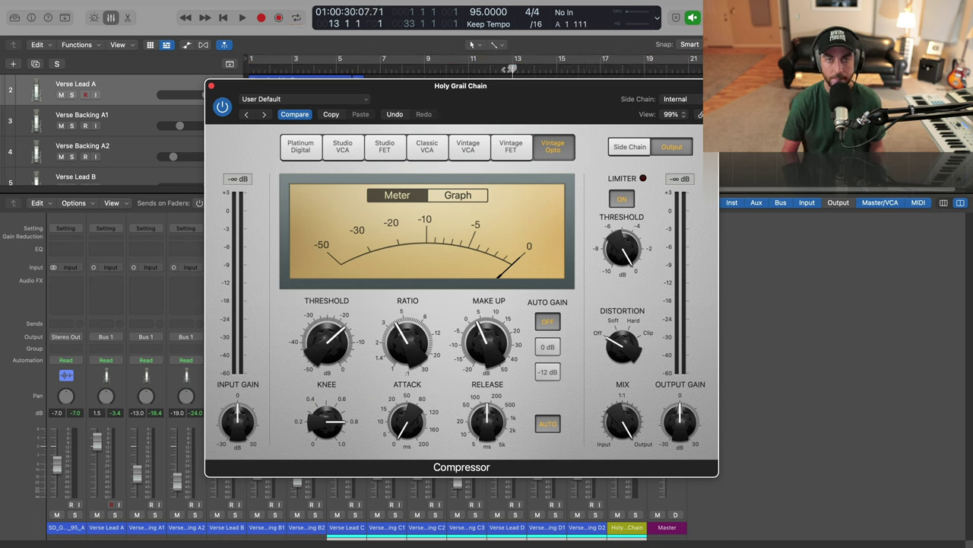
# Step: Play from around bar 13, compare the vocals with the Compressor bypassed and active twice, and stop playback
pyautogui.press('space')
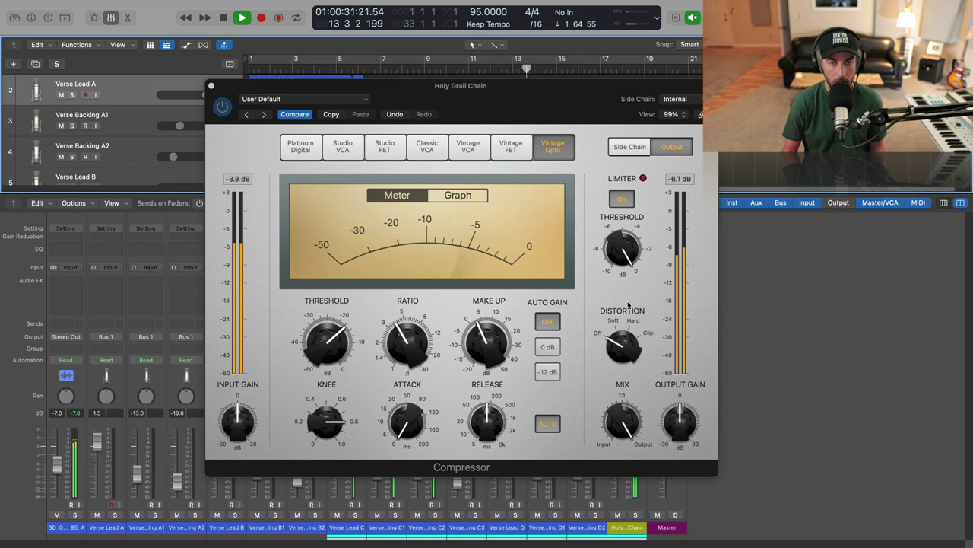
pyautogui.click(226, 91)
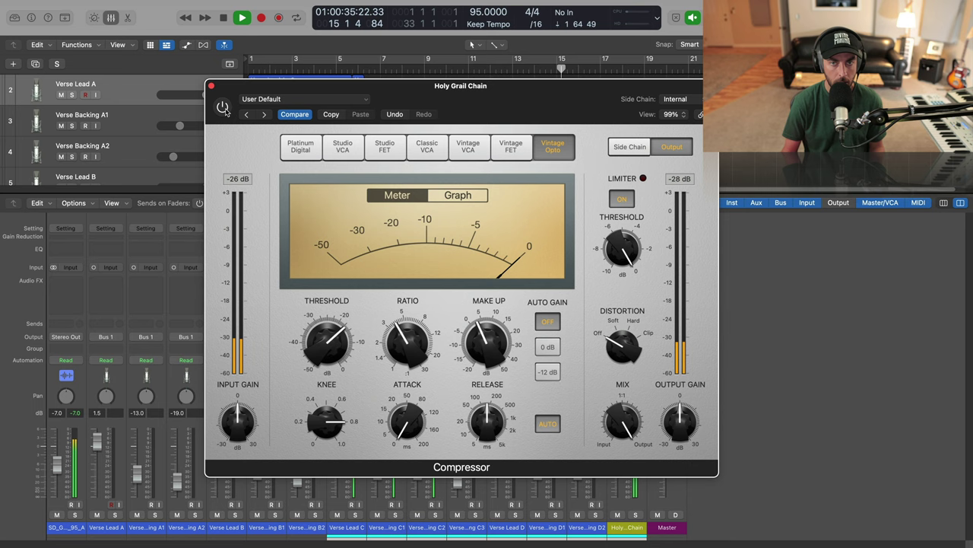
pyautogui.click(222, 108)
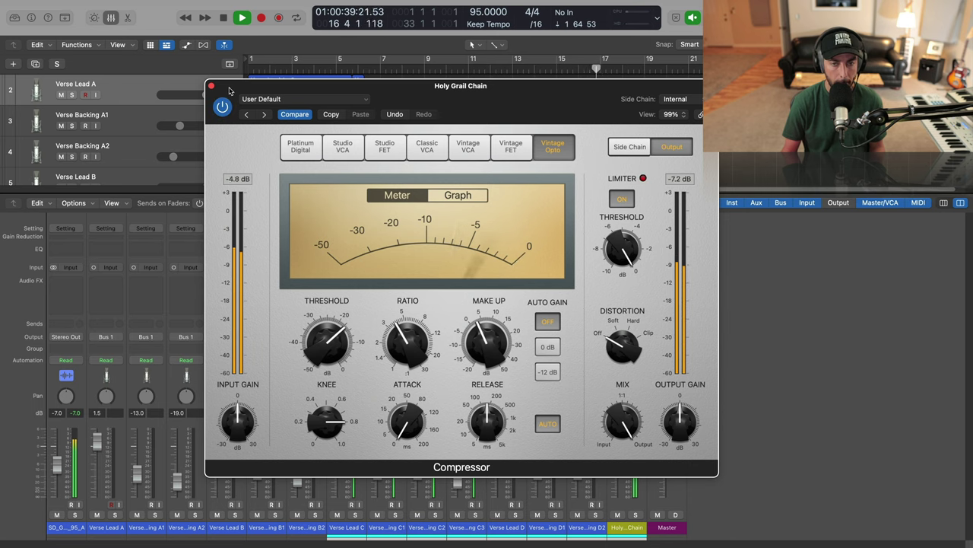
pyautogui.click(222, 107)
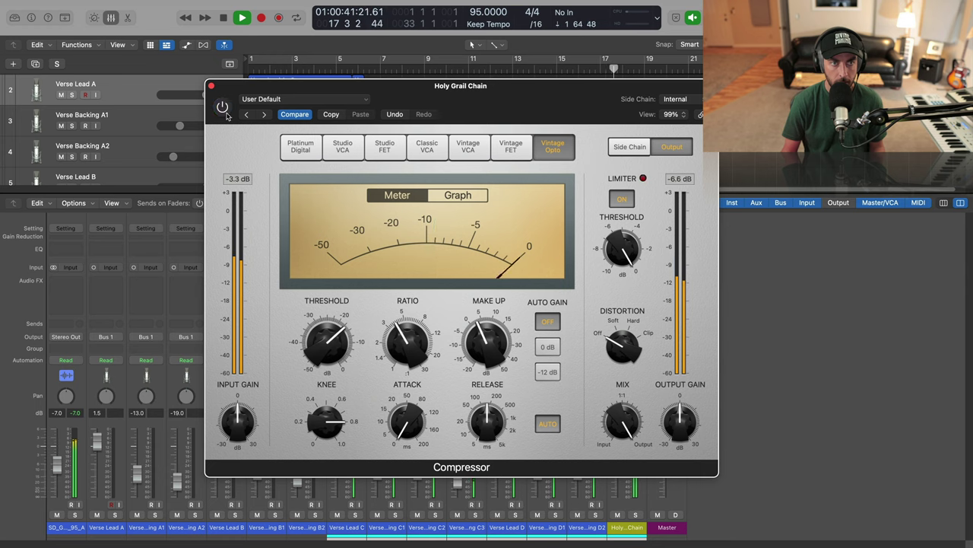
pyautogui.click(224, 109)
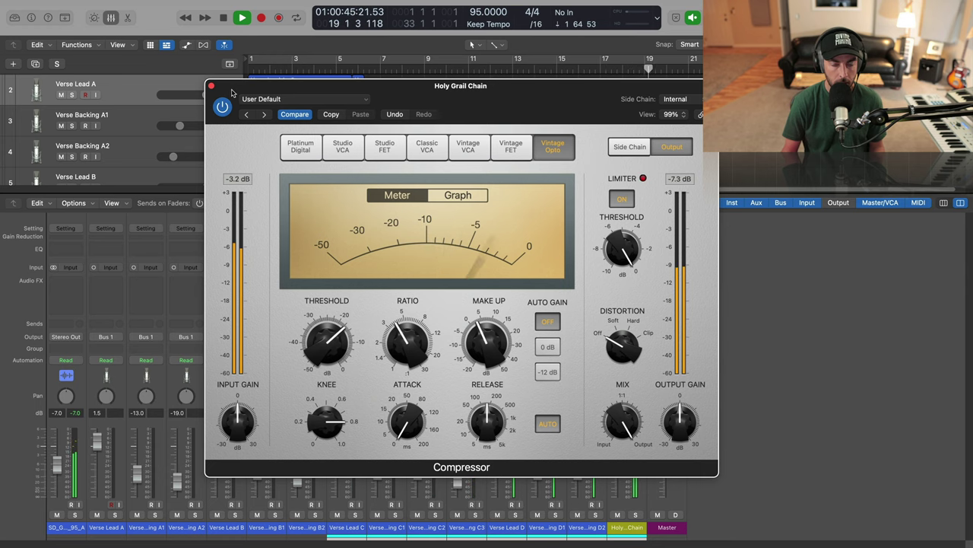
pyautogui.press('space')
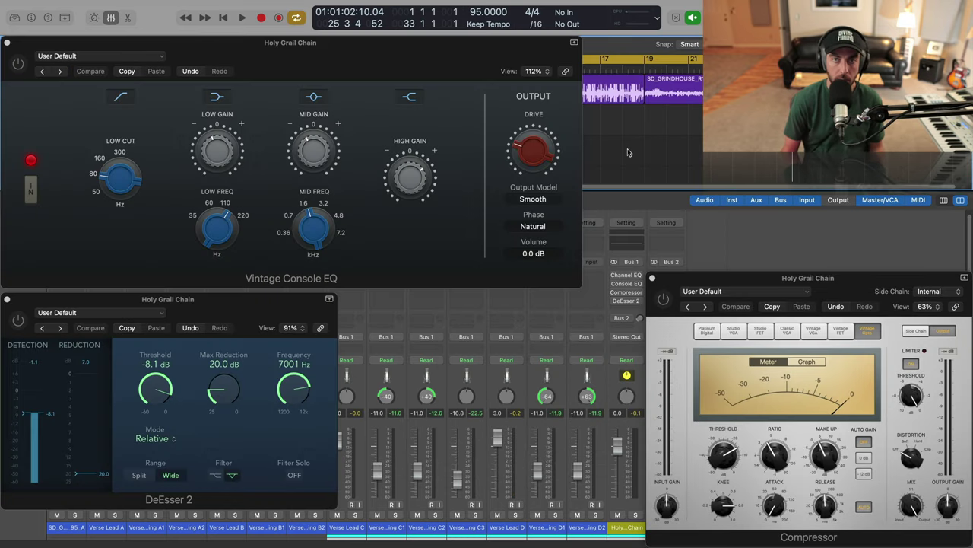
# Step: Play the song from the start, repeatedly compare all Holy Grail Chain plug-ins and the Bus 2 send bypassed and active, and stop with everything active
pyautogui.press('space')
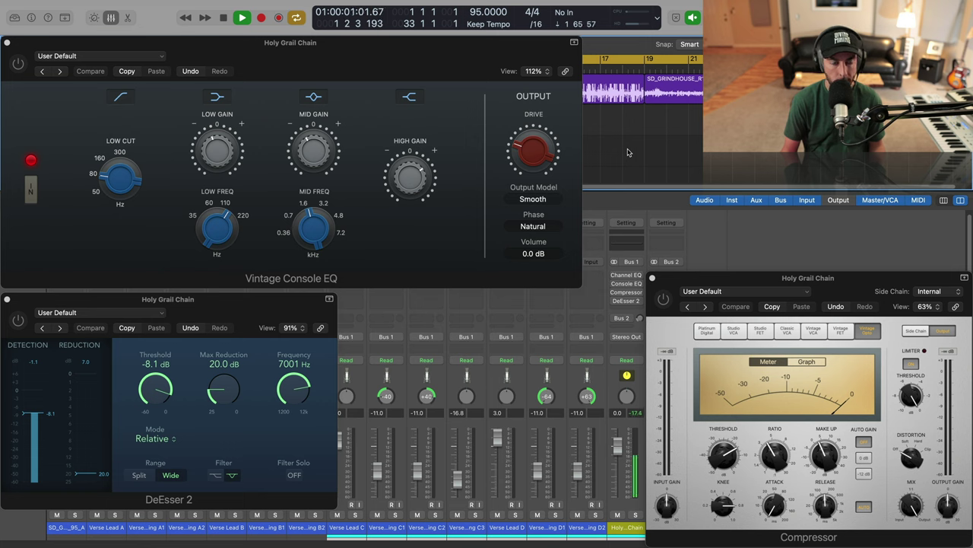
pyautogui.click(614, 275)
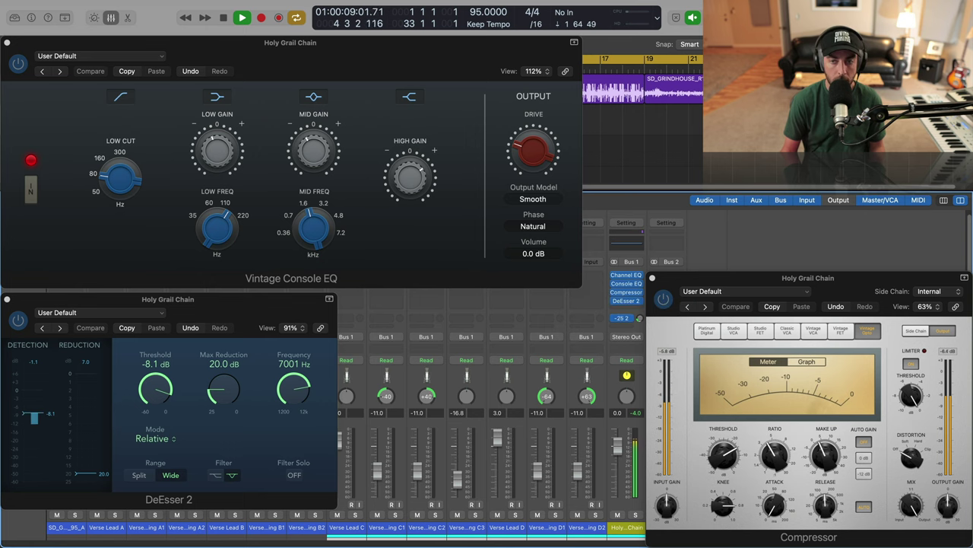
pyautogui.keyDown('alt'); pyautogui.click(614, 277); pyautogui.keyUp('alt')
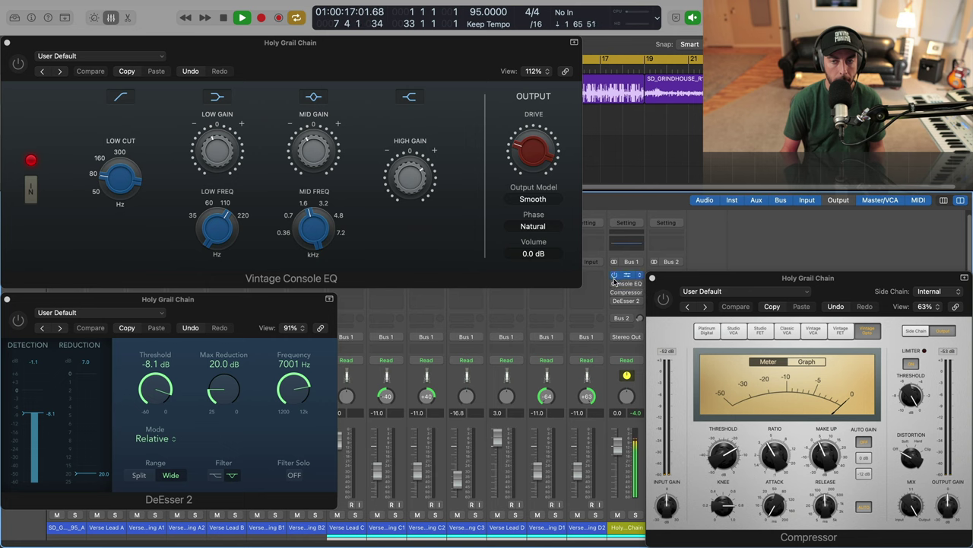
pyautogui.keyDown('alt'); pyautogui.click(614, 276); pyautogui.keyUp('alt')
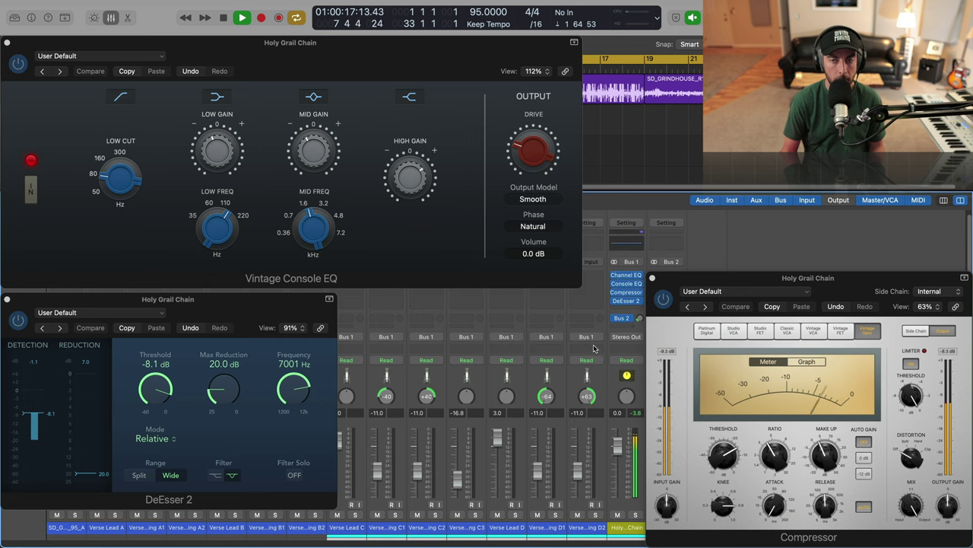
pyautogui.click(615, 277)
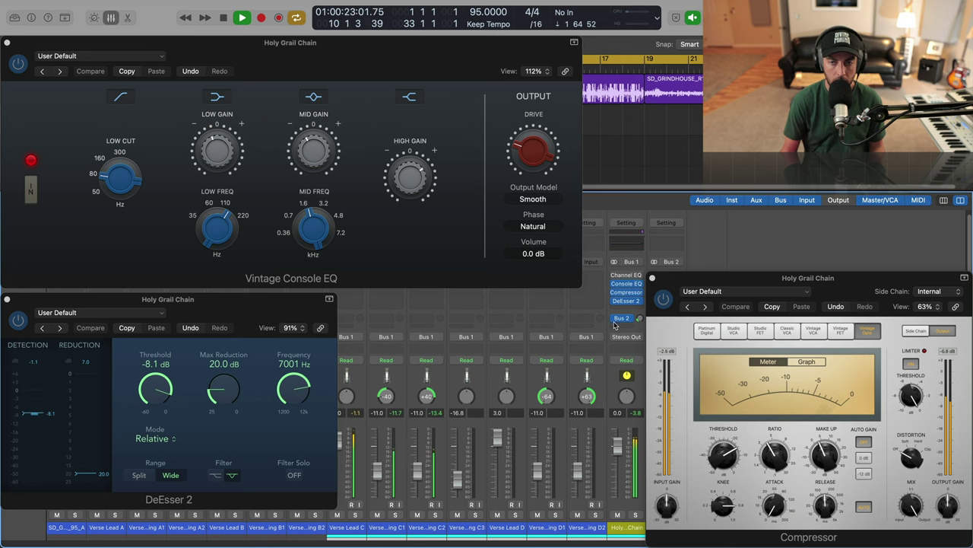
pyautogui.keyDown('alt'); pyautogui.click(614, 284); pyautogui.keyUp('alt')
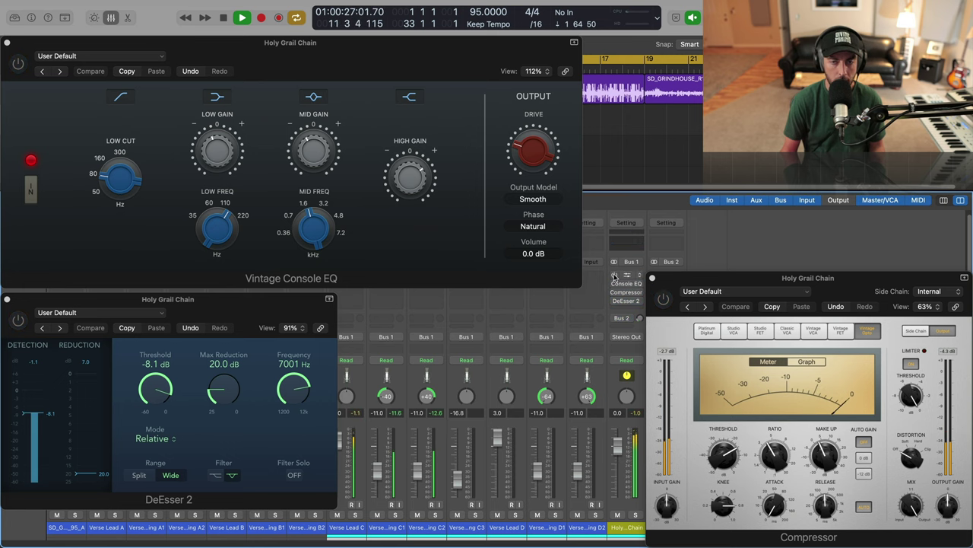
pyautogui.keyDown('alt'); pyautogui.click(614, 279); pyautogui.keyUp('alt')
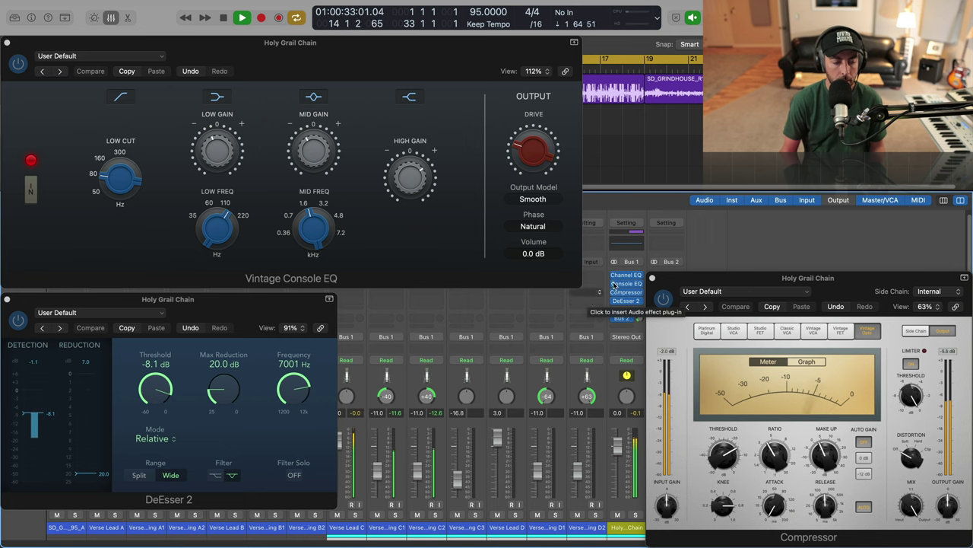
pyautogui.moveTo(616, 276)
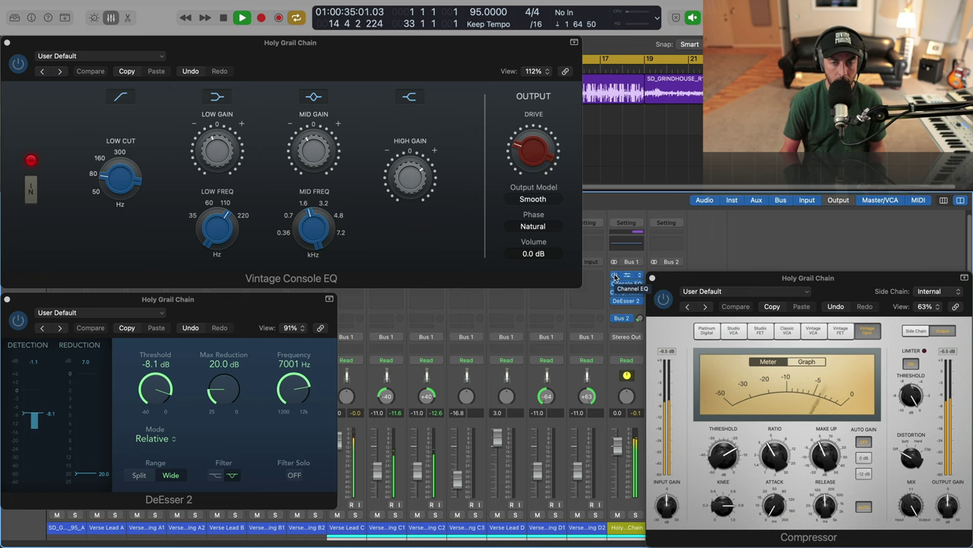
pyautogui.keyDown('alt'); pyautogui.click(615, 275); pyautogui.keyUp('alt')
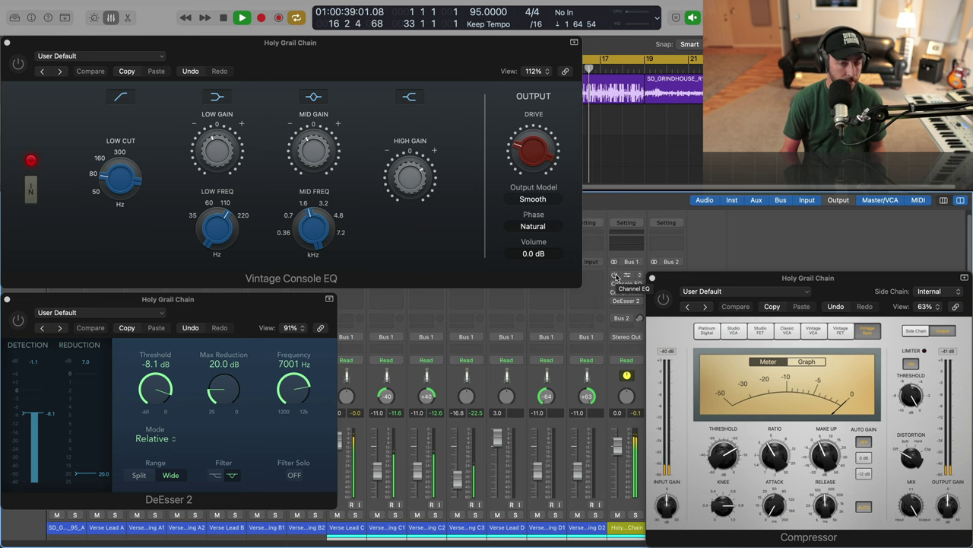
pyautogui.keyDown('alt'); pyautogui.click(615, 275); pyautogui.keyUp('alt')
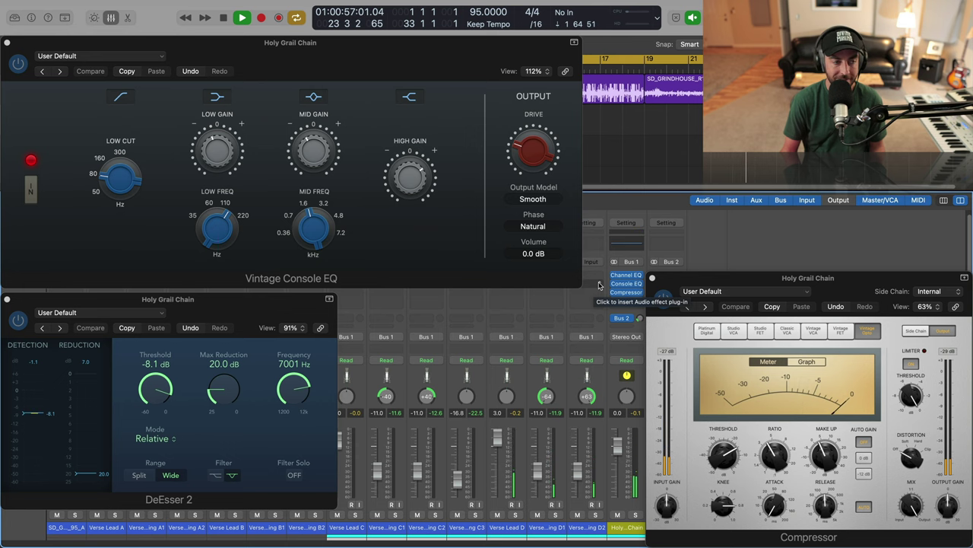
pyautogui.press('space')
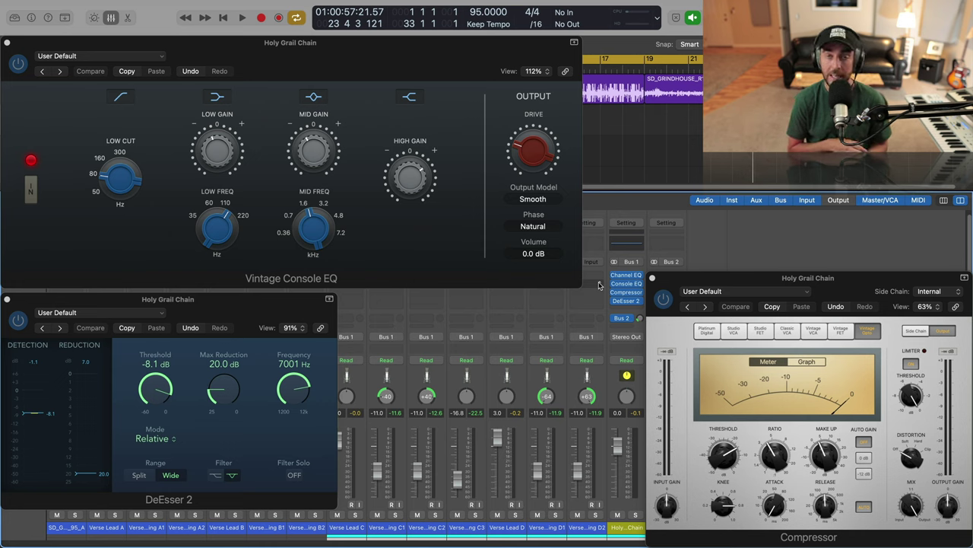
pyautogui.click(698, 277)
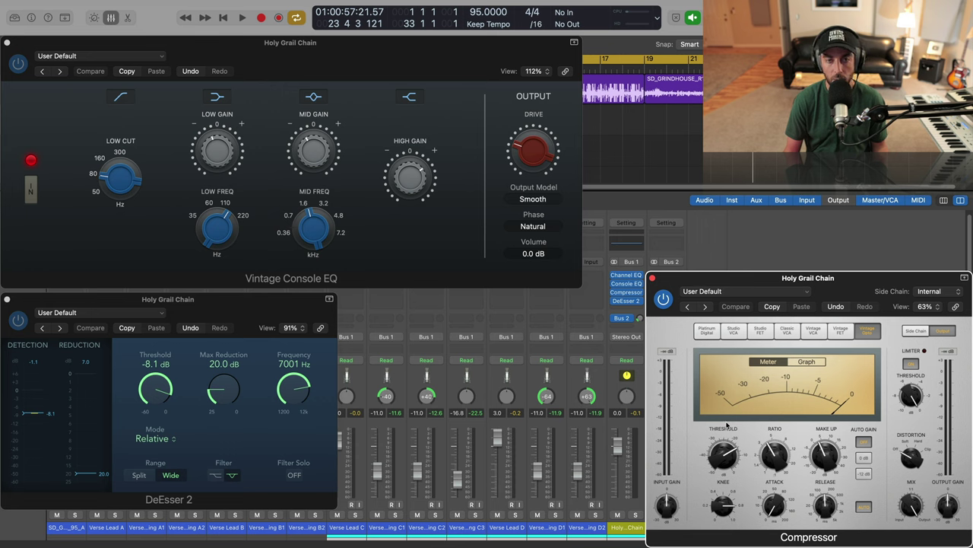
pyautogui.click(449, 265)
pyautogui.click(724, 281)
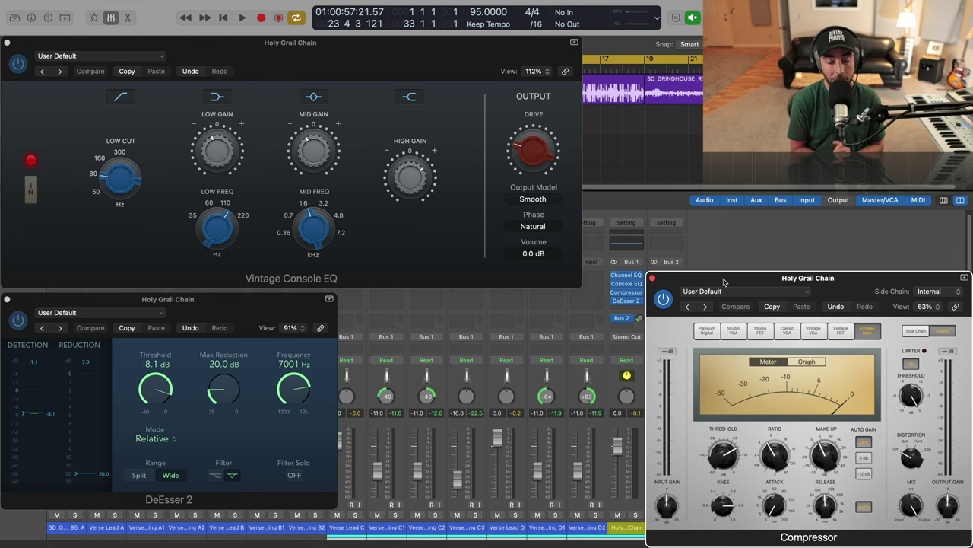
# Step: Browse the Holy Grail Chain bus's user channel strip settings to the Divine Mixing - Vocal Chains LE lead presets, and dismiss the list without loading one
pyautogui.click(635, 222)
pyautogui.moveTo(653, 419)
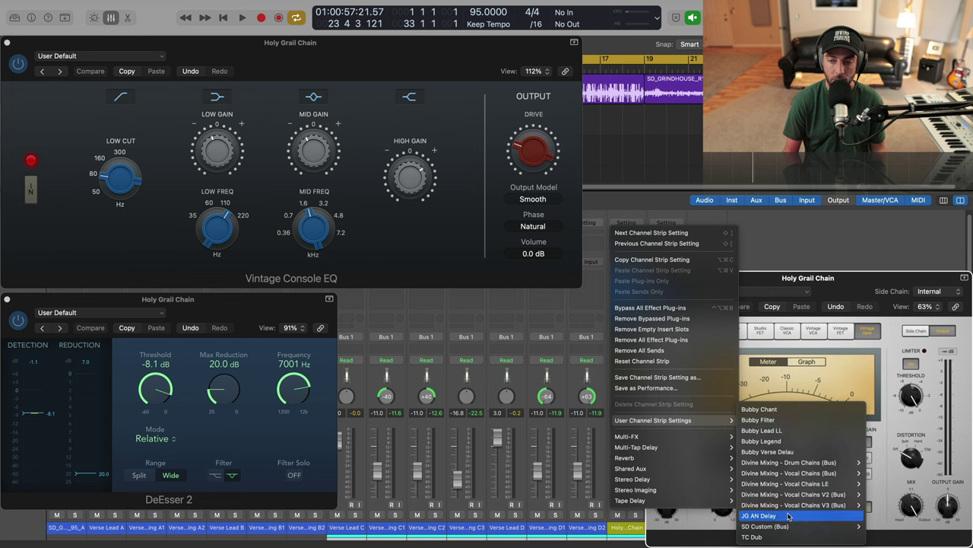
pyautogui.moveTo(821, 483)
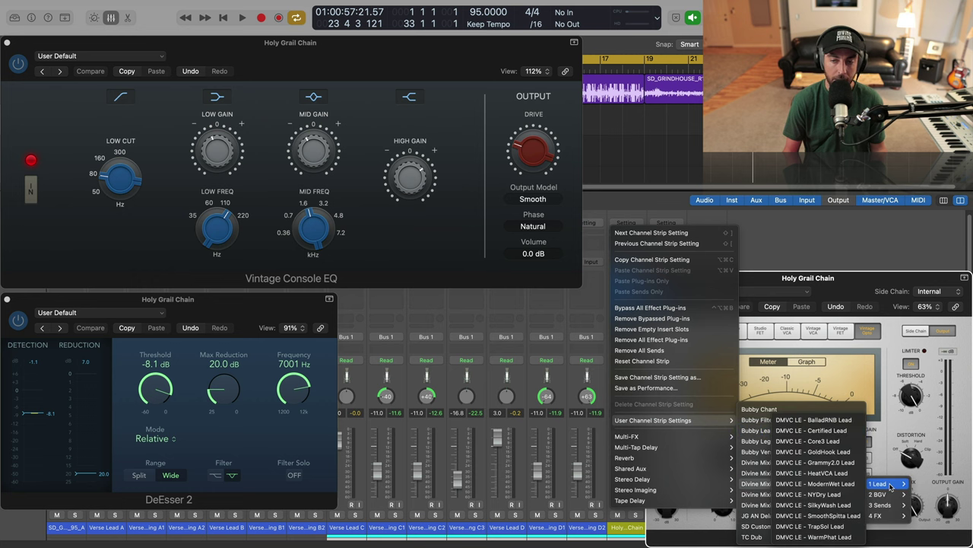
pyautogui.click(771, 254)
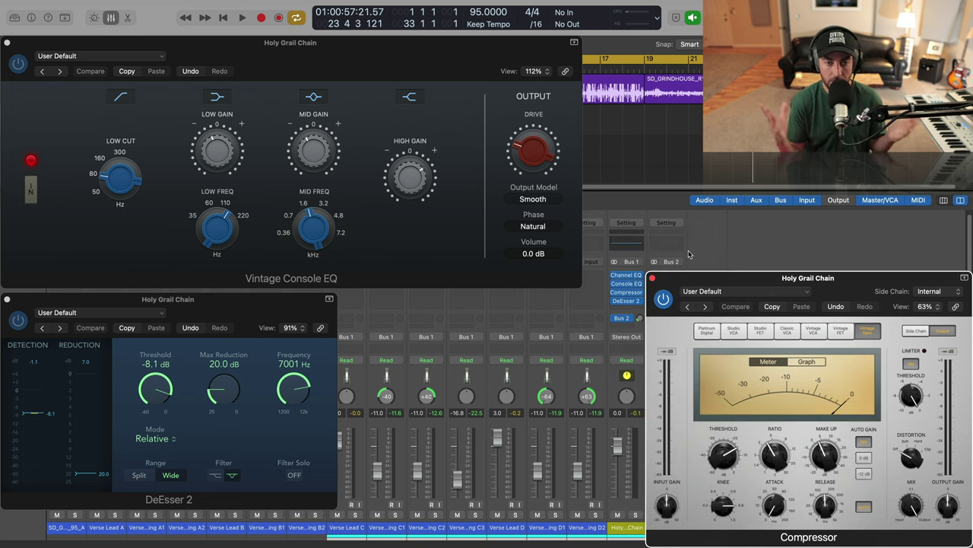
pyautogui.click(424, 234)
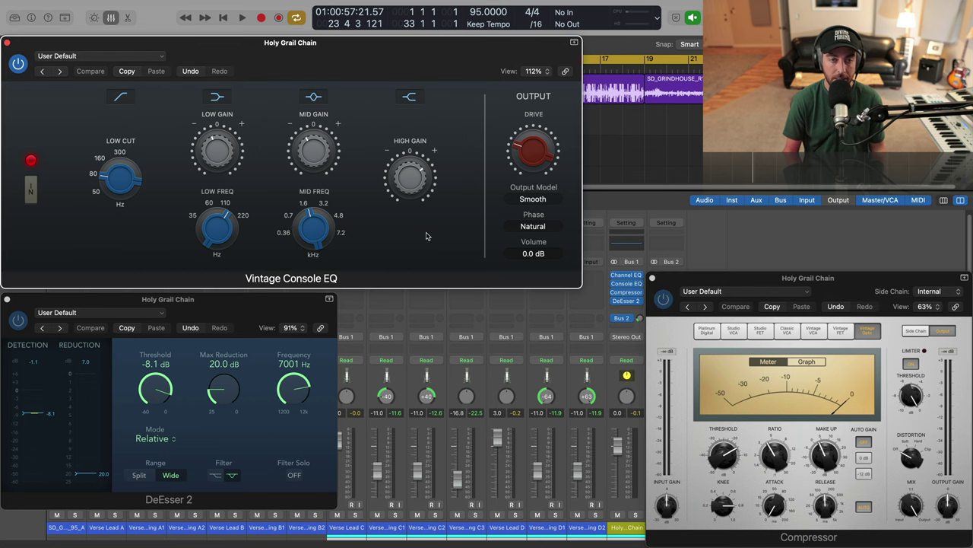